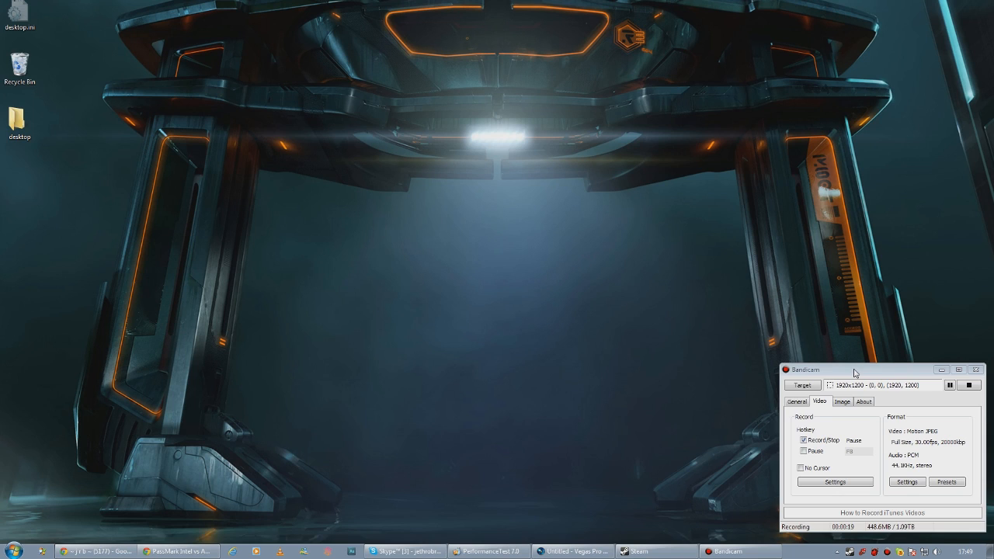
Step: Move the Bandicam window to the middle of the desktop and show its general options
left_click(843, 375)
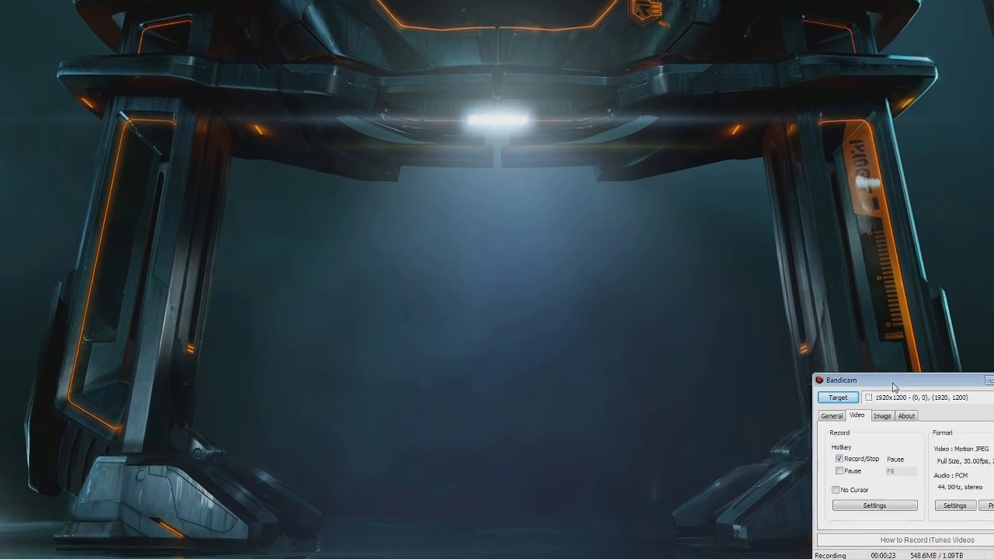
left_click_drag(893, 387, 434, 113)
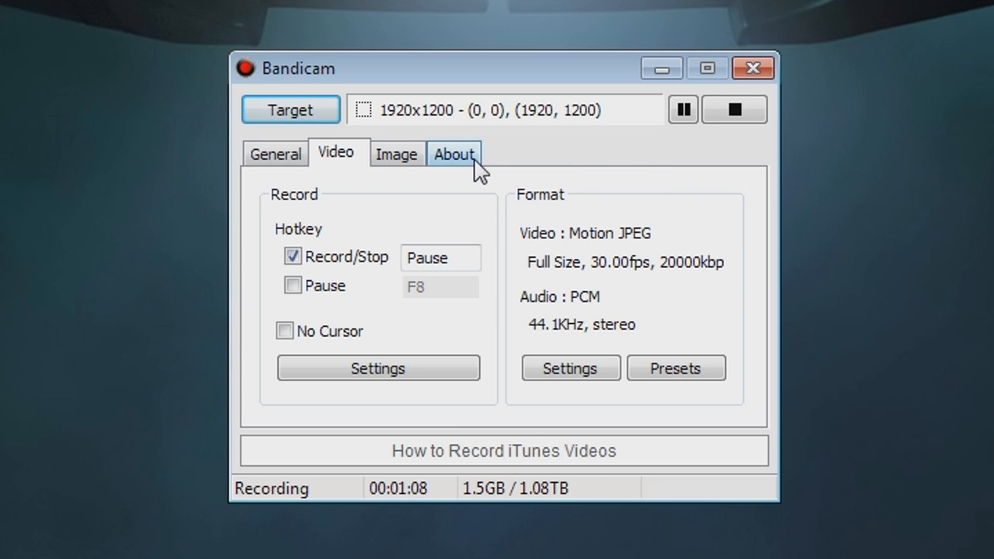
left_click(271, 158)
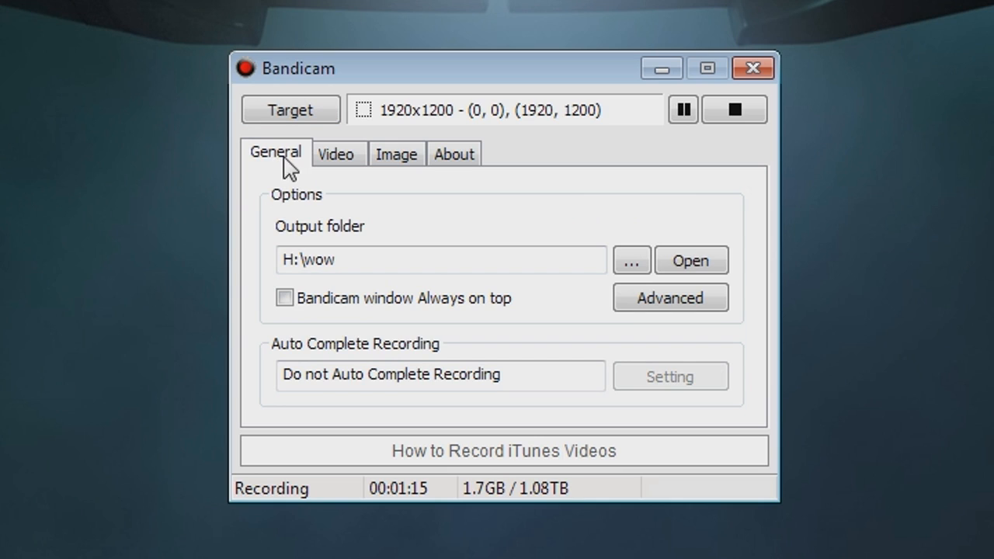
Step: Select and clear the output folder path, and undo the deletion
double_click(309, 260)
left_click(309, 260)
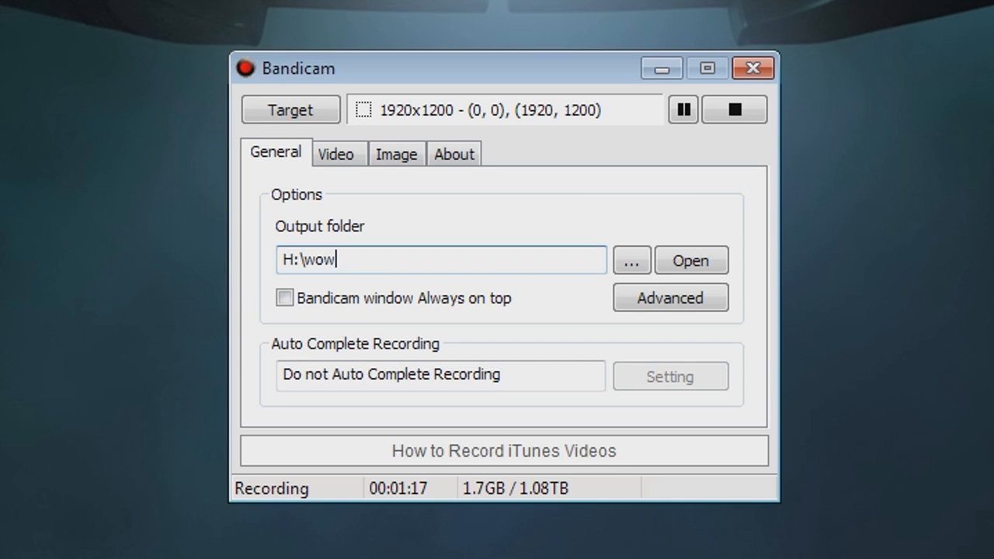
double_click(309, 260)
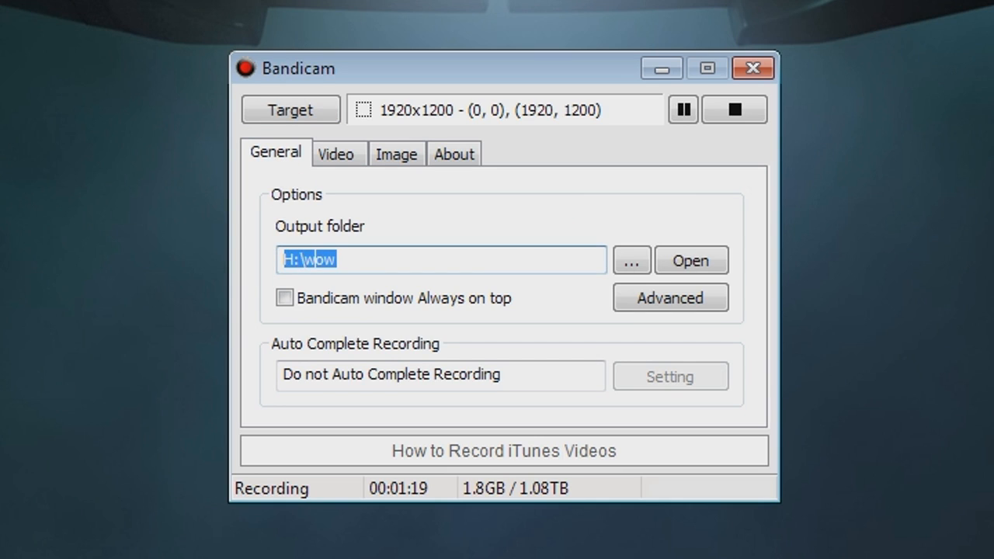
left_click(312, 260)
double_click(314, 260)
key("BackSpace")
key("ctrl+z")
left_click(299, 259)
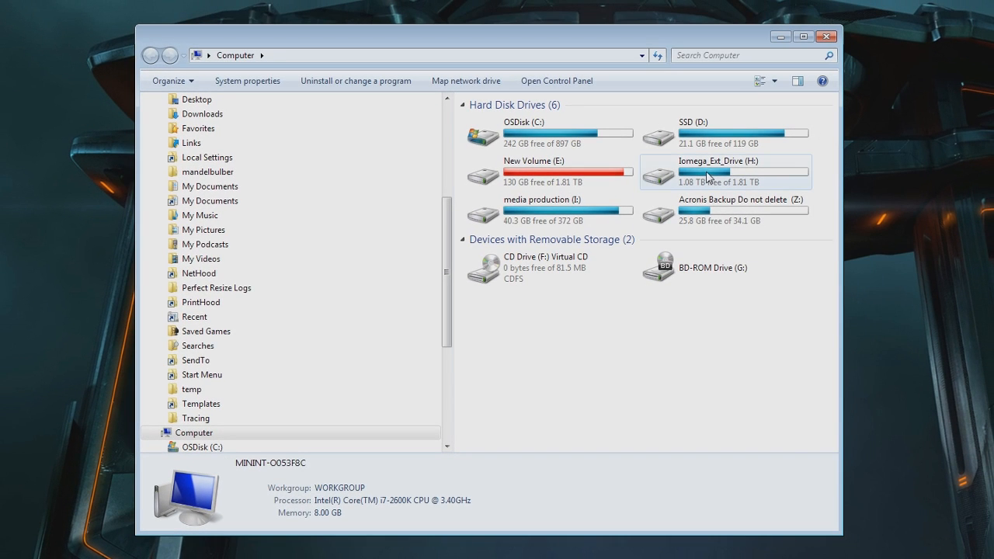
Step: Check the free space on the Iomega_Ext_Drive (H:) in Windows Explorer and minimize that window
mouse_move(705, 177)
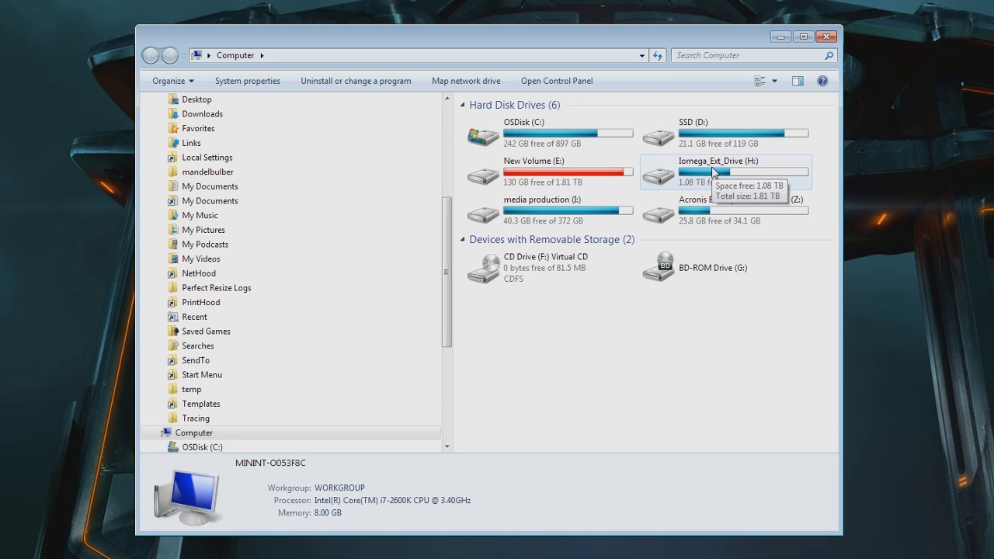
left_click(779, 36)
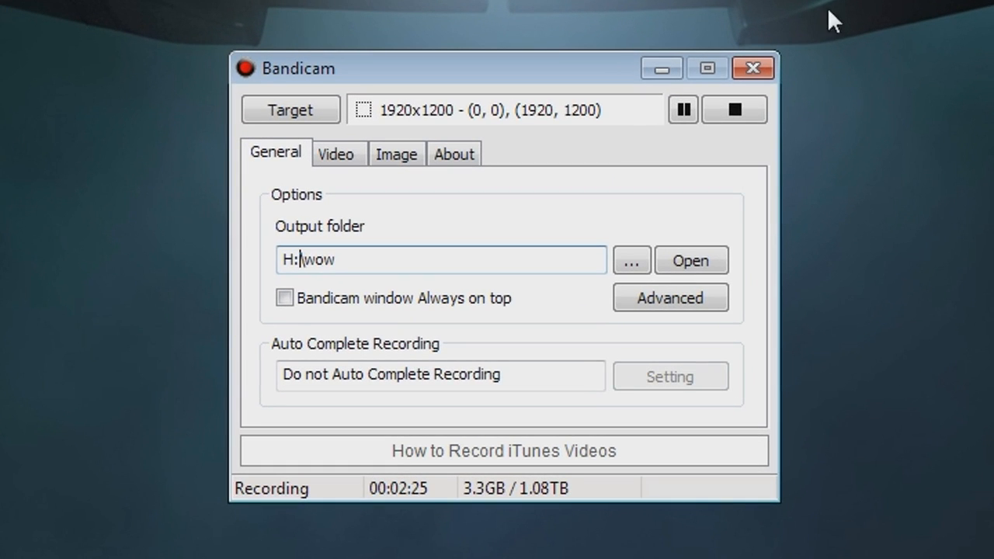
Step: Review Bandicam's general advanced options and accept them as they are
left_click(656, 312)
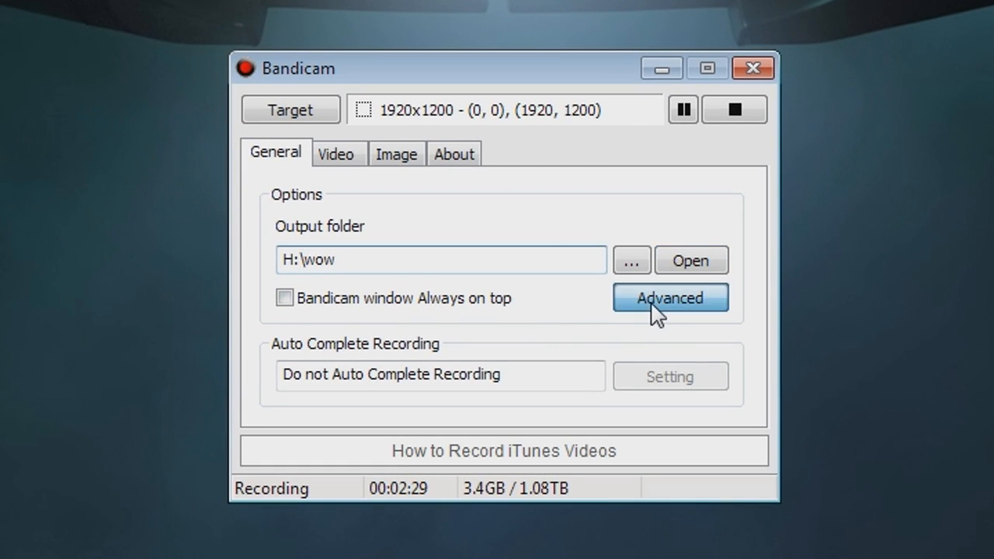
left_click(334, 109)
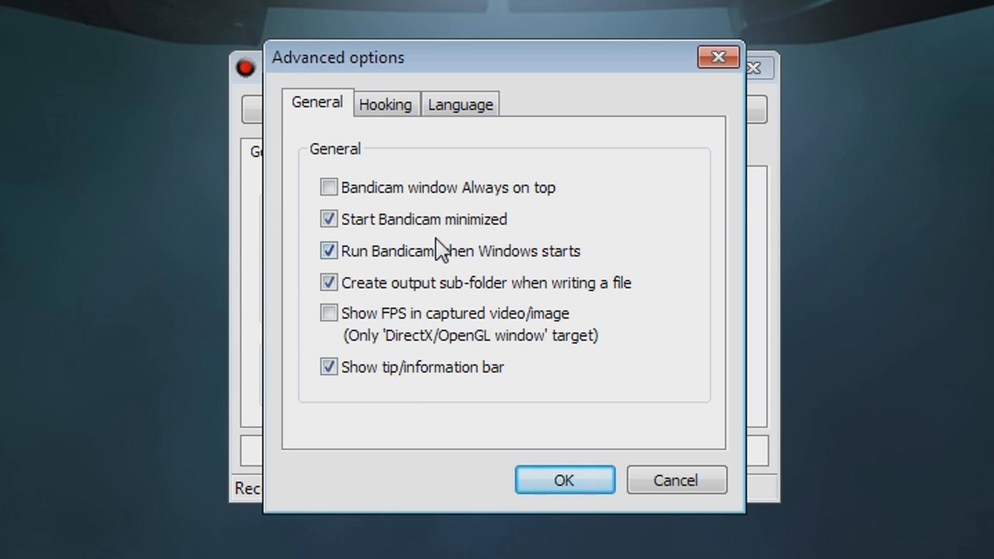
left_click(584, 486)
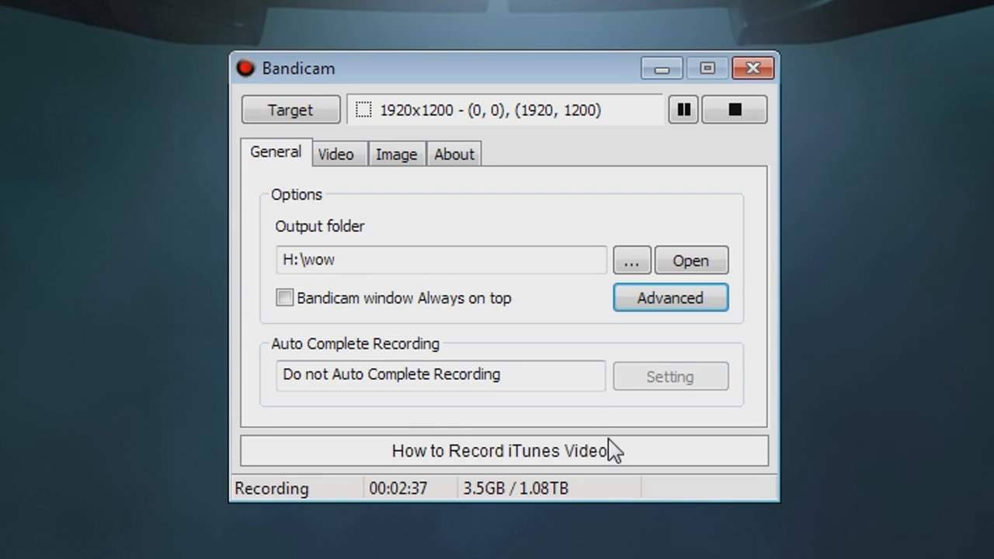
Step: Review the video record settings for logo and sound, including the primary sound device choices, and accept them
left_click(340, 158)
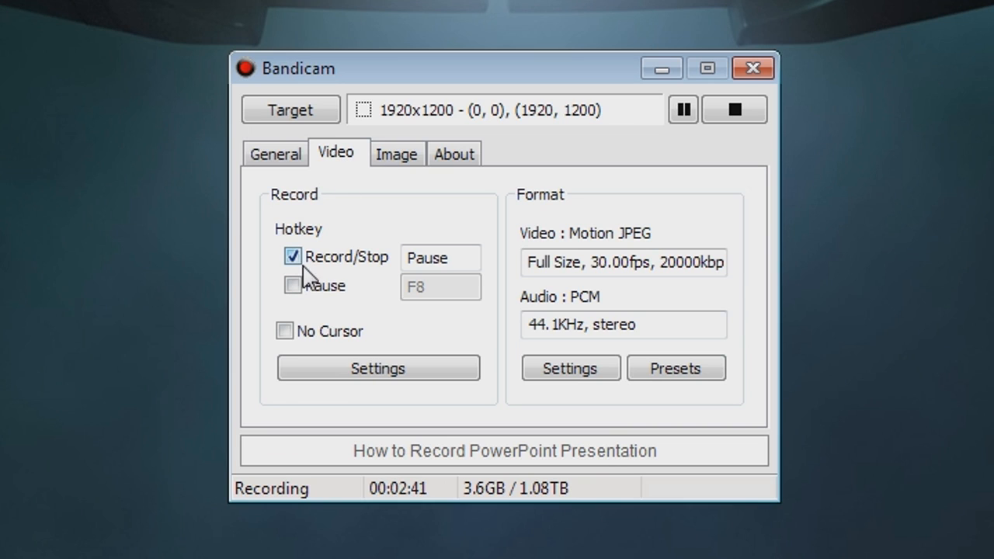
left_click(344, 371)
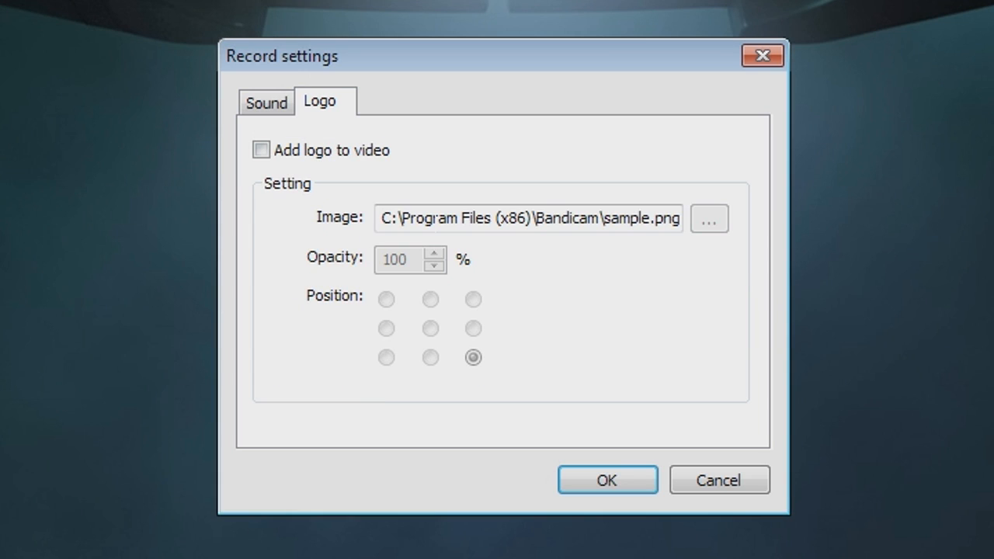
left_click(267, 104)
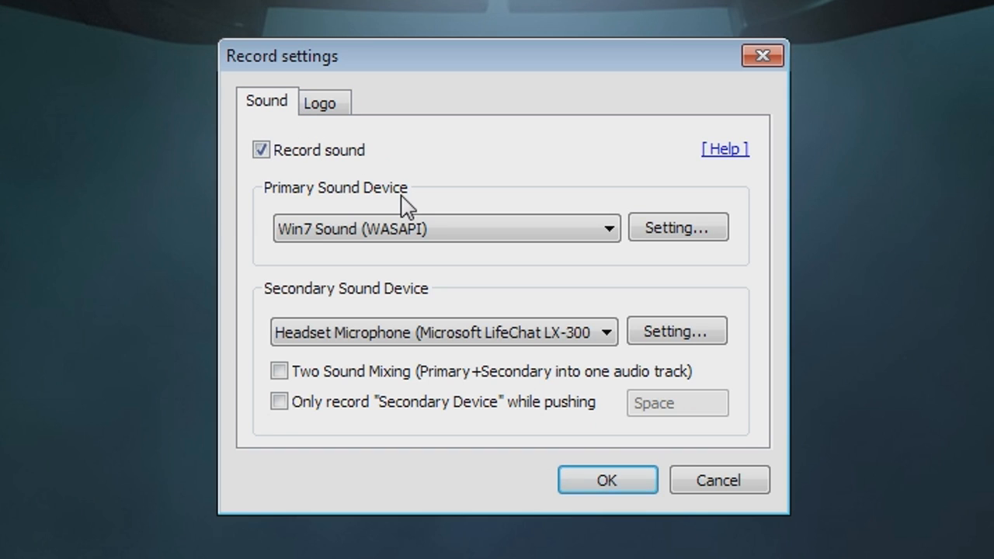
left_click(322, 230)
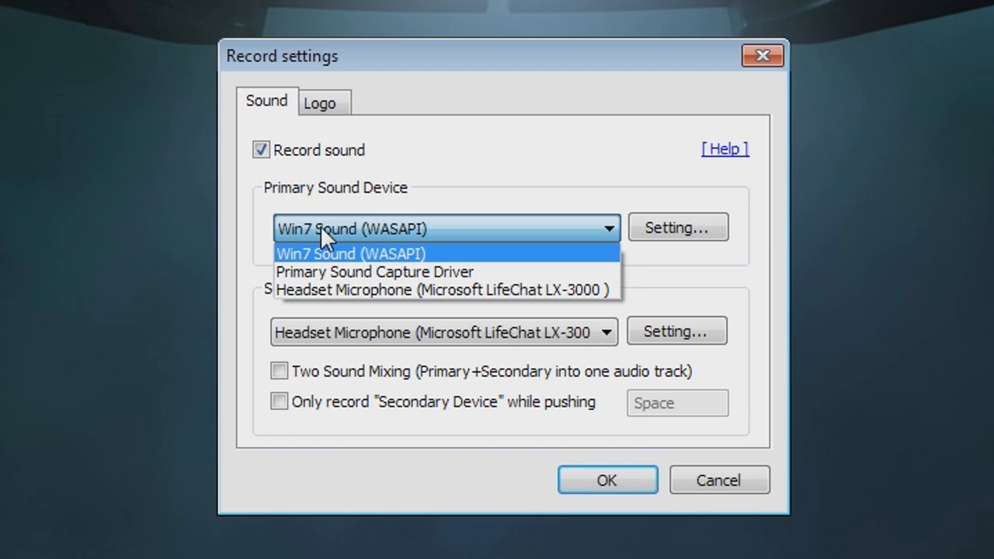
left_click(464, 326)
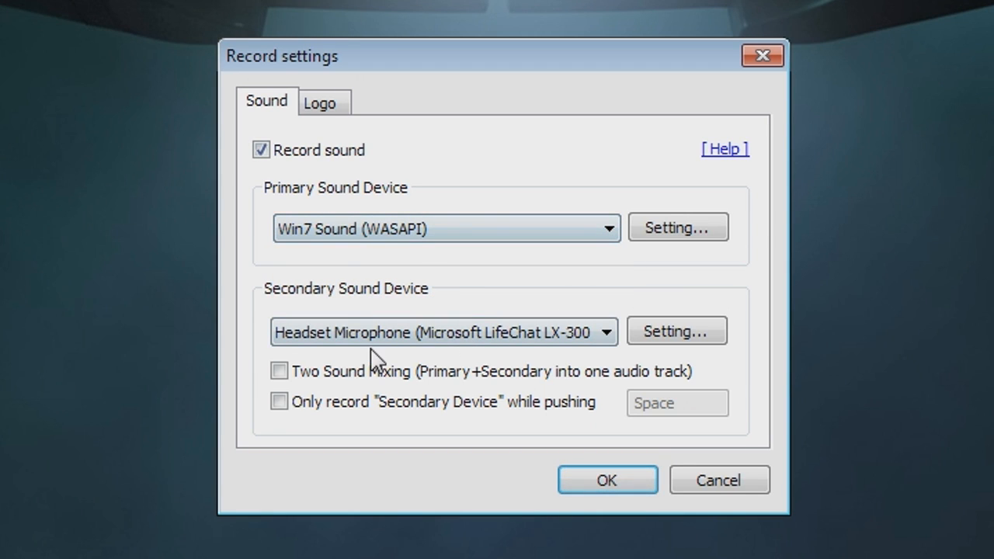
left_click(694, 240)
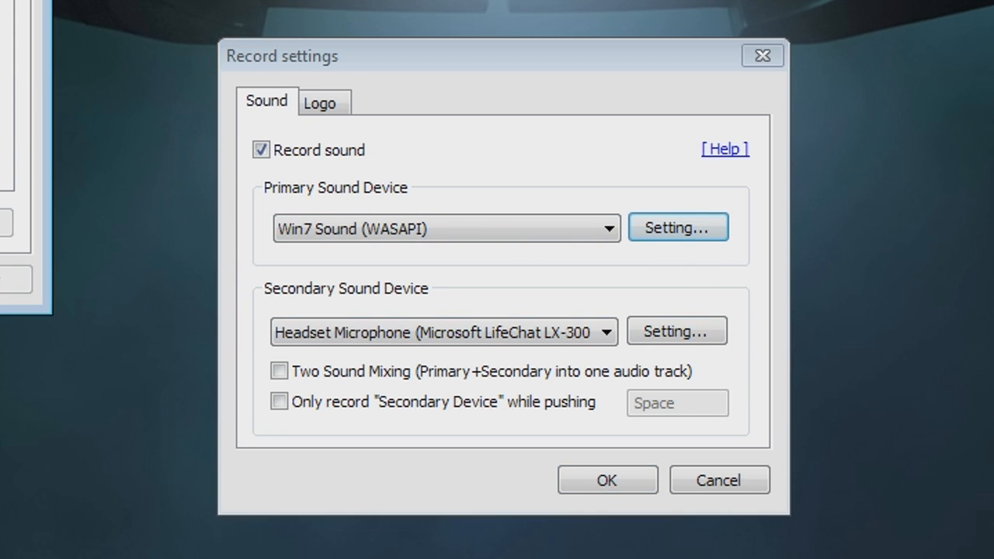
left_click(615, 483)
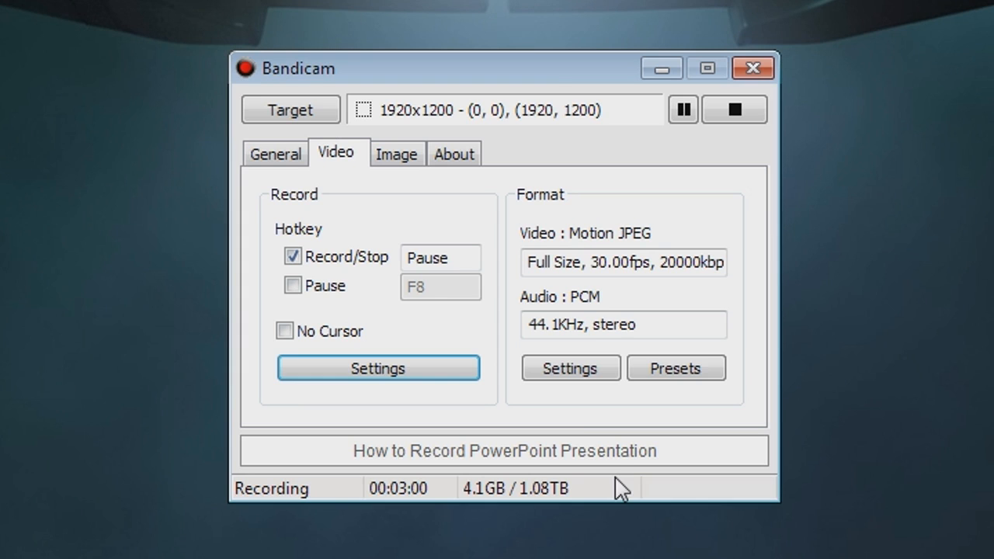
Step: Look over the image capture options and the program's version information, and return to the video options
left_click(394, 161)
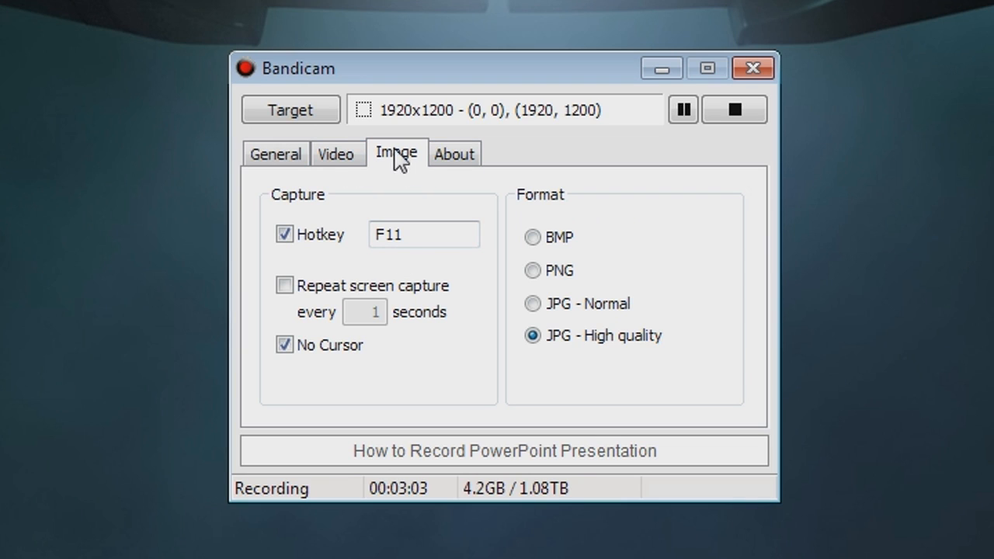
left_click(448, 161)
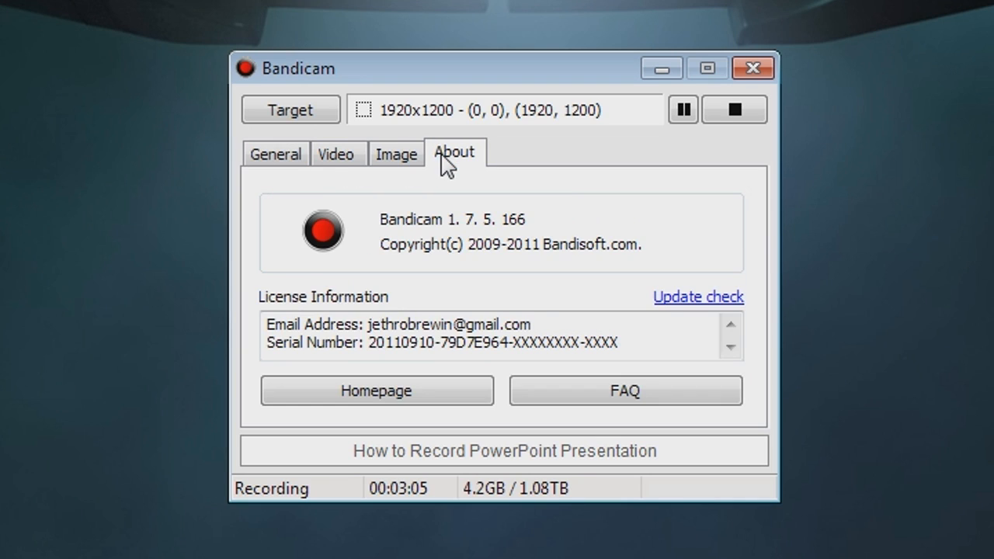
left_click(396, 159)
left_click(335, 159)
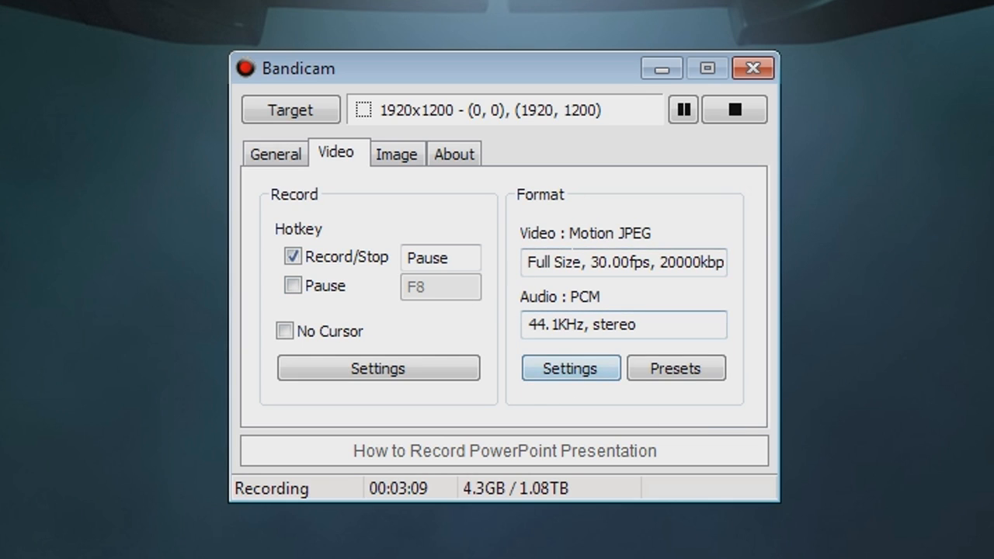
Step: Set the video codec to Motion JPEG in the format settings
left_click(581, 373)
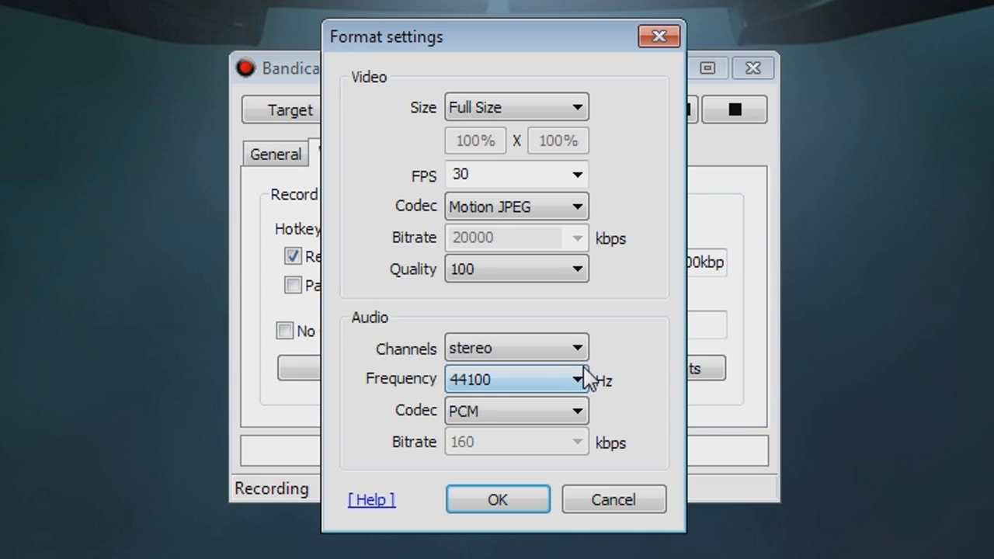
left_click(575, 210)
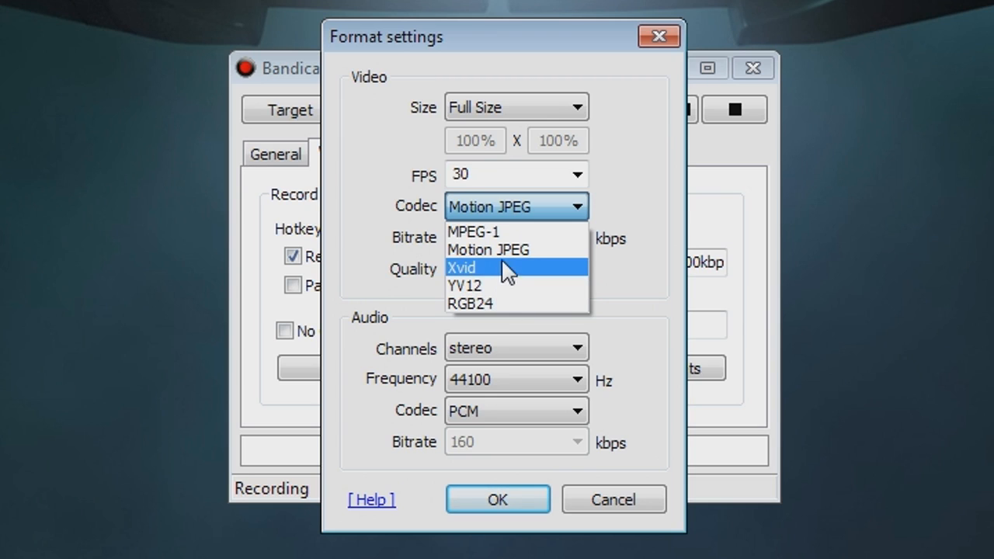
left_click(532, 253)
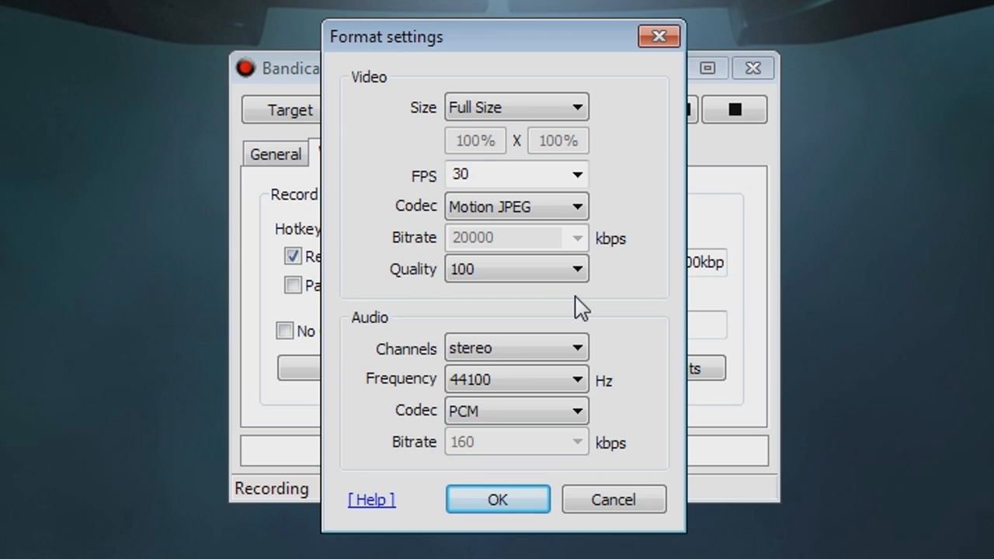
Step: Try MPEG-1 L2 as the audio codec and switch back to PCM
left_click(562, 414)
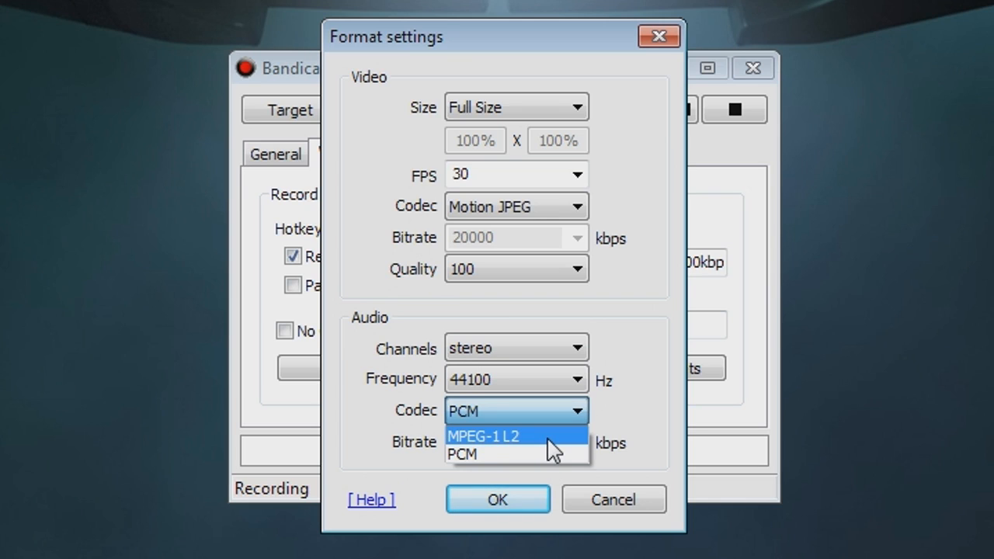
left_click(548, 439)
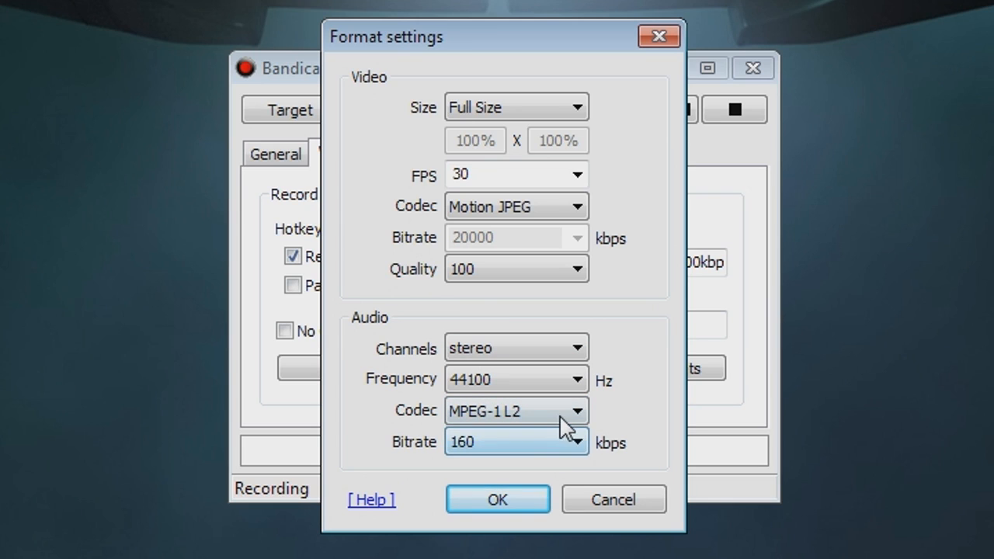
left_click(567, 416)
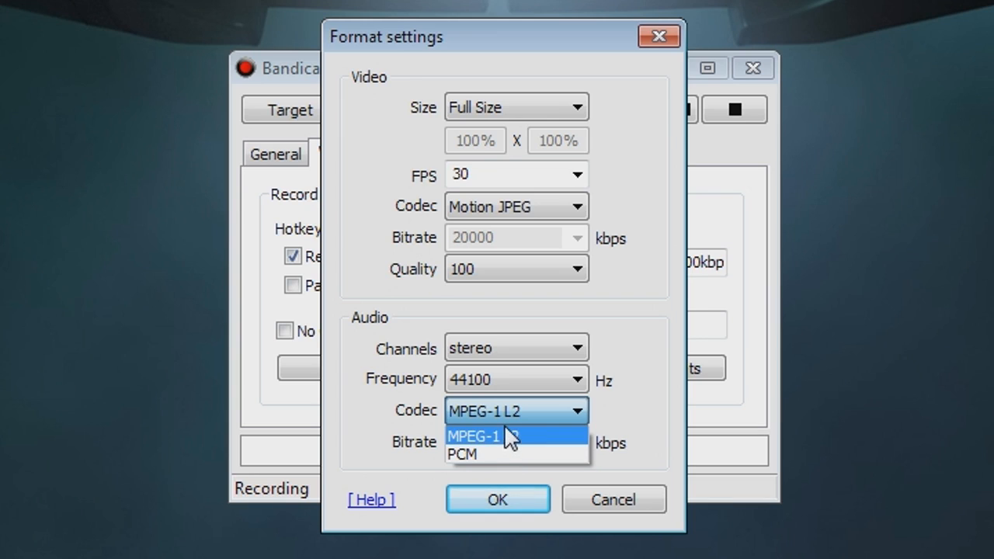
left_click(496, 455)
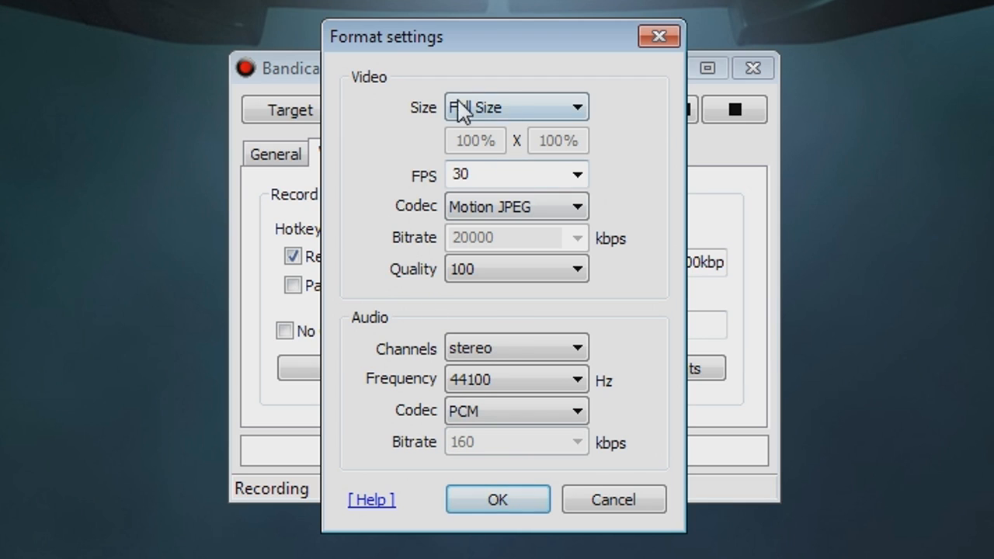
Step: Set the recording frame rate to 30.000 FPS and confirm the format settings
left_click(577, 175)
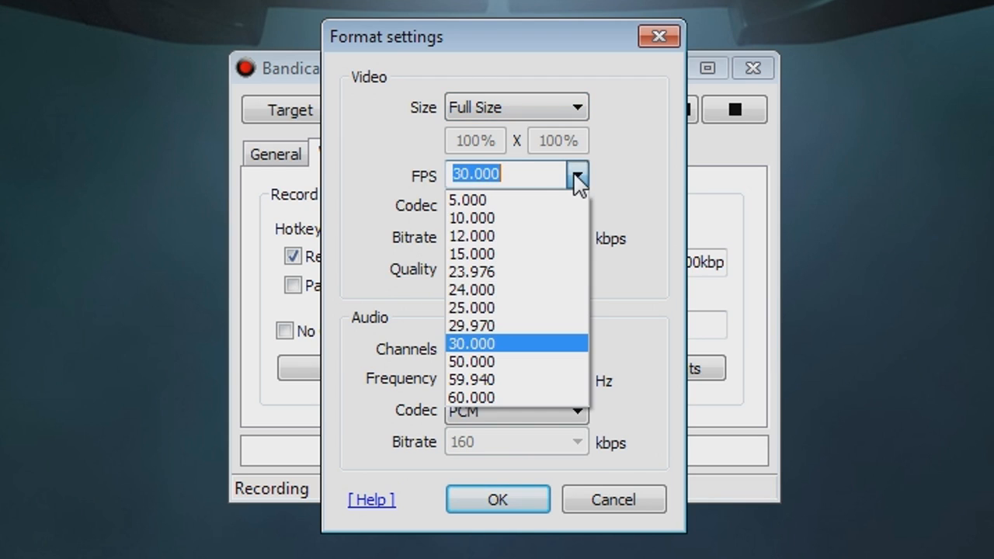
left_click(482, 348)
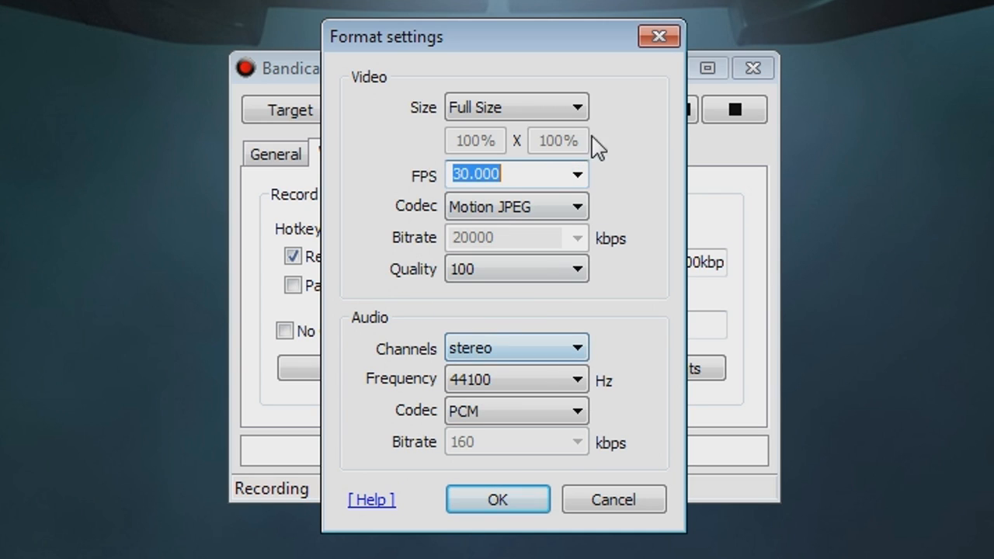
left_click(523, 501)
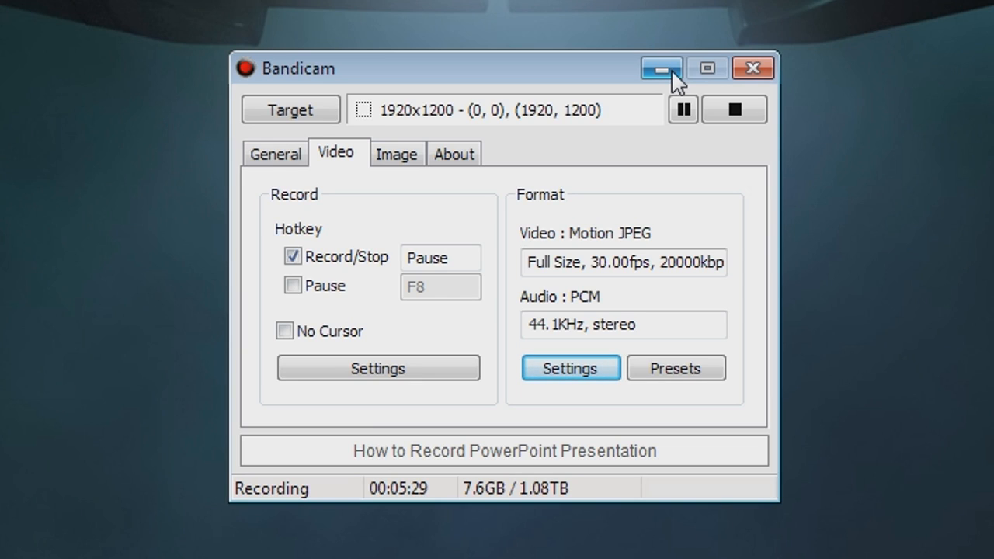
Step: Move the Bandicam window clear of the Steam library and launch Dungeon Defenders from Steam
left_click(671, 69)
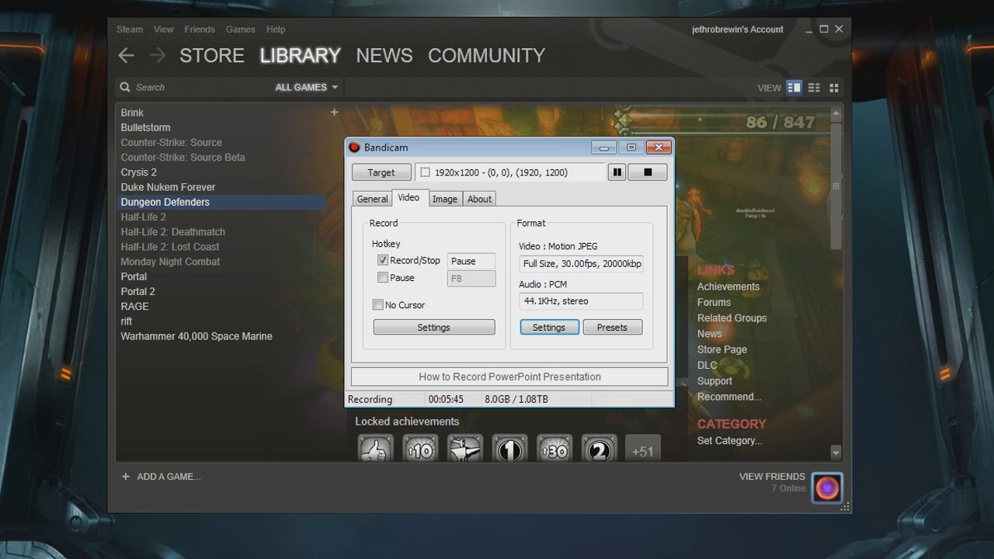
left_click_drag(551, 146, 993, 311)
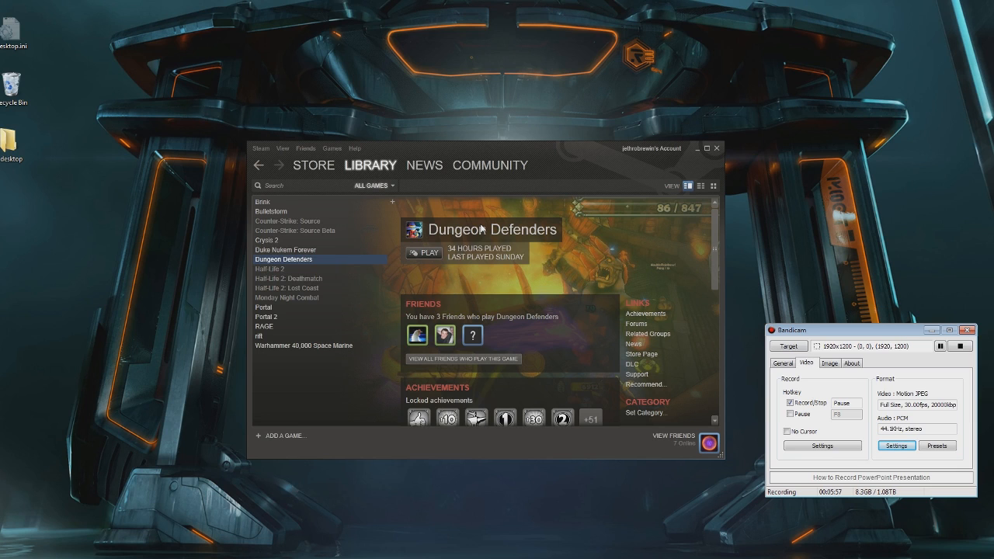
left_click(428, 254)
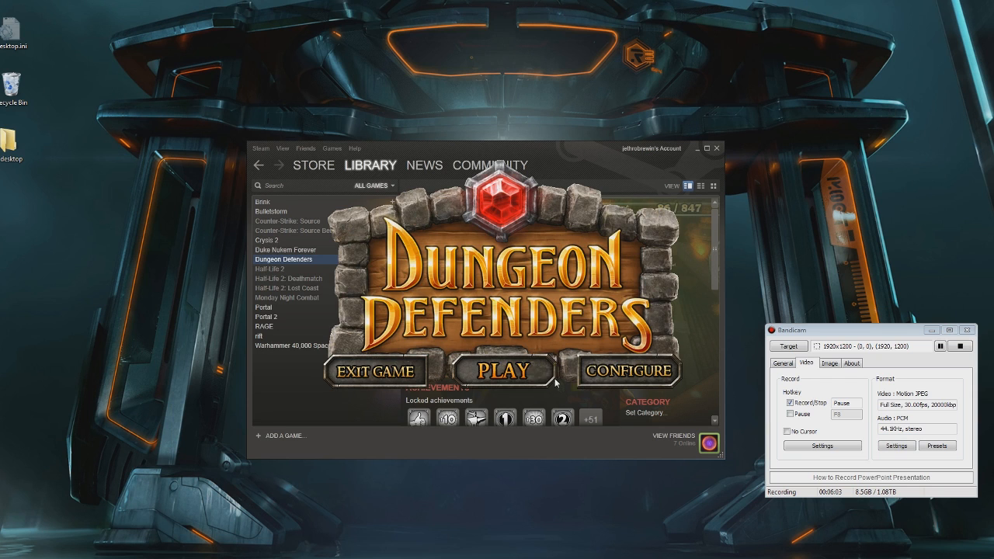
left_click(516, 372)
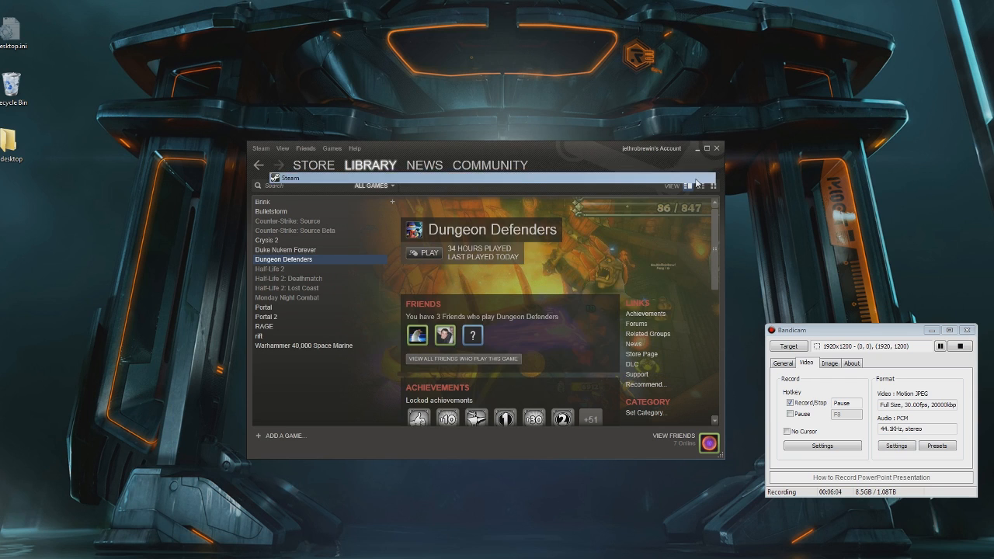
Step: Minimize Steam and set the Dungeon Defenders video resolution to 1280x720 in the game's options
left_click(697, 148)
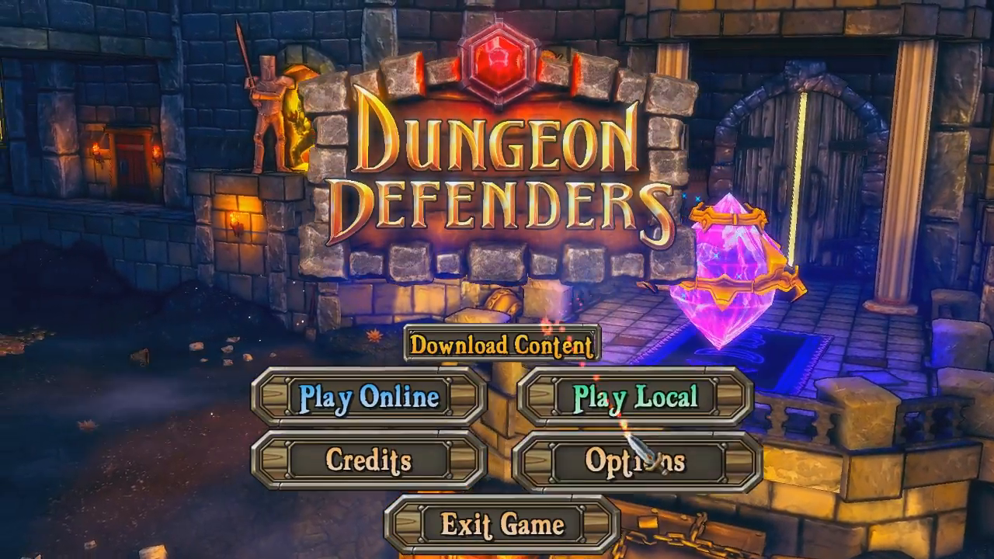
left_click(633, 446)
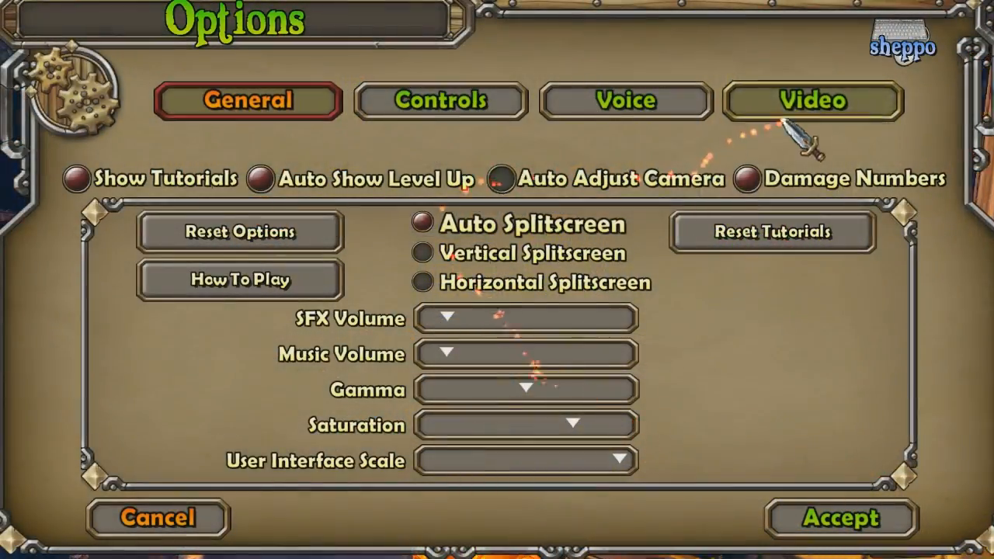
left_click(787, 112)
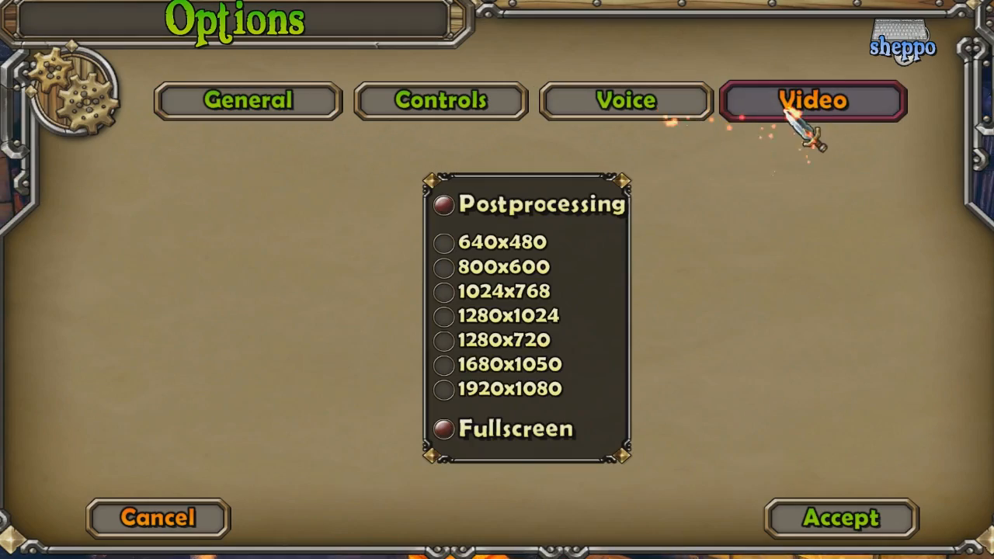
left_click(440, 342)
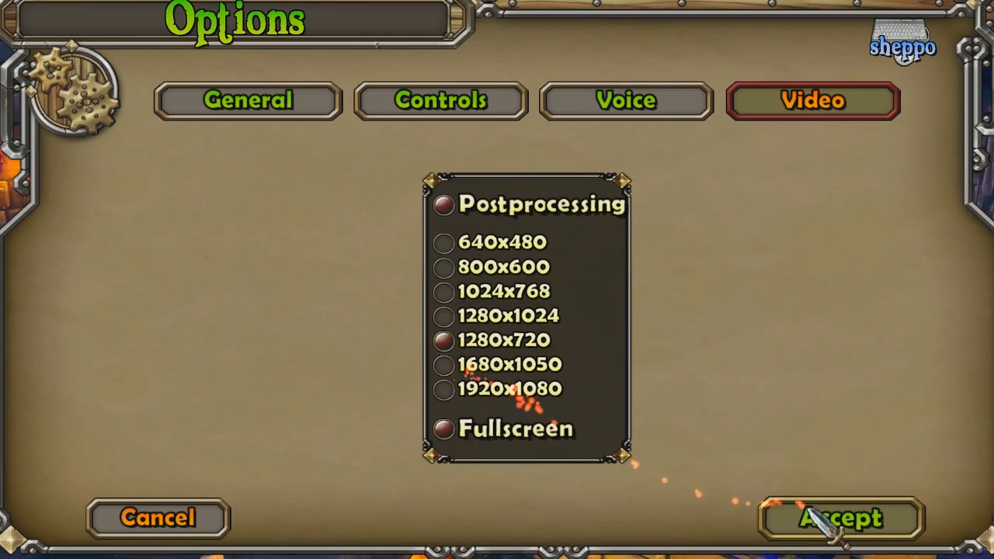
left_click(807, 514)
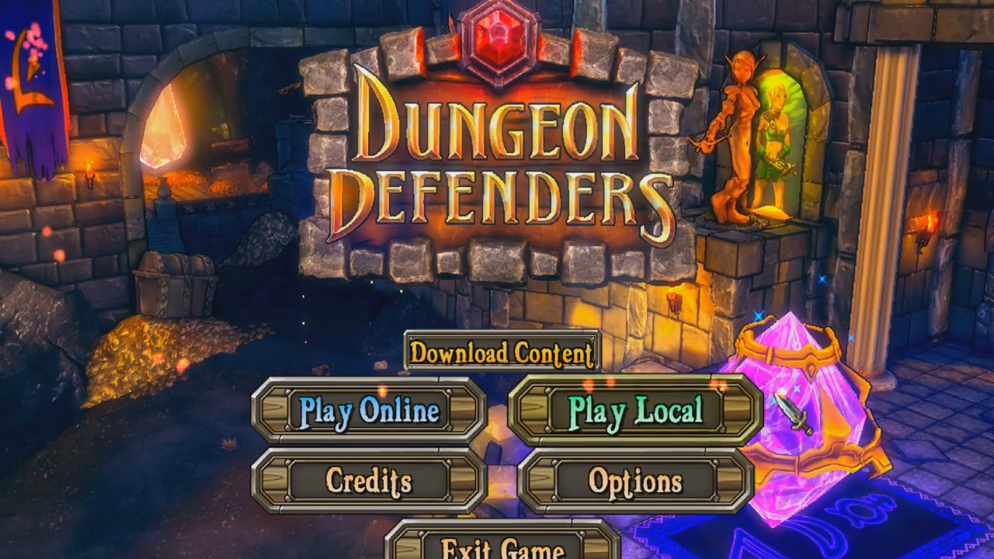
Step: Turn off Fullscreen in the game's video options and move the game window fully into view beside Bandicam
left_click(642, 465)
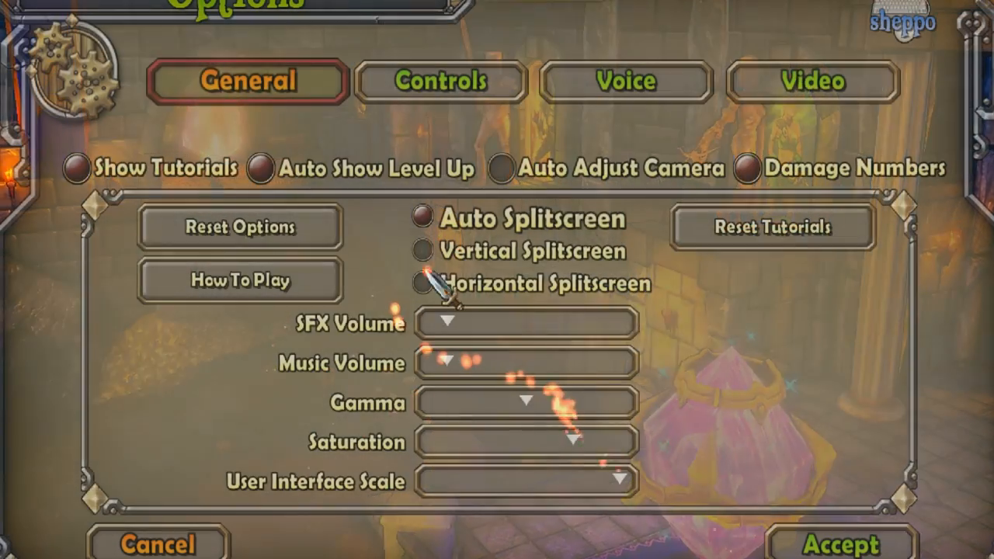
left_click(768, 86)
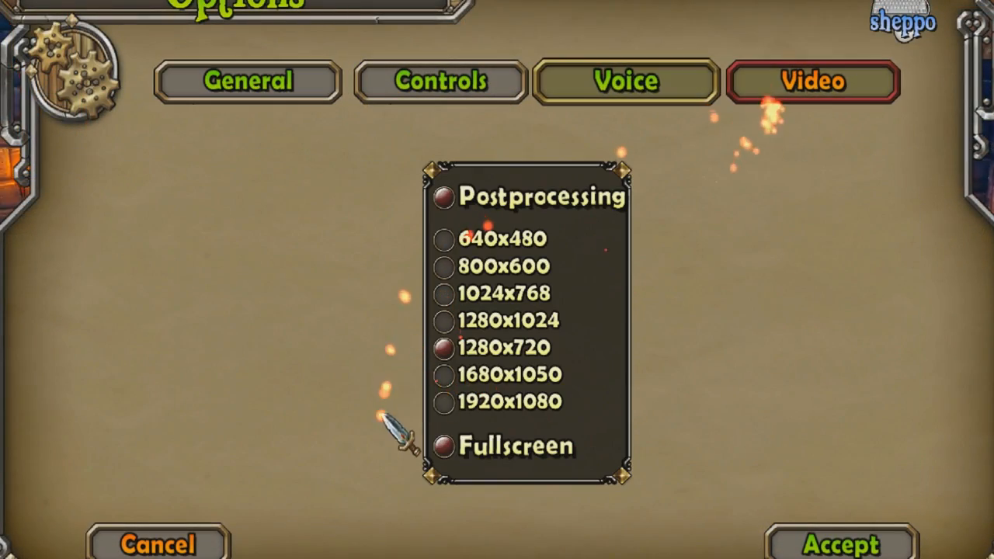
left_click(444, 447)
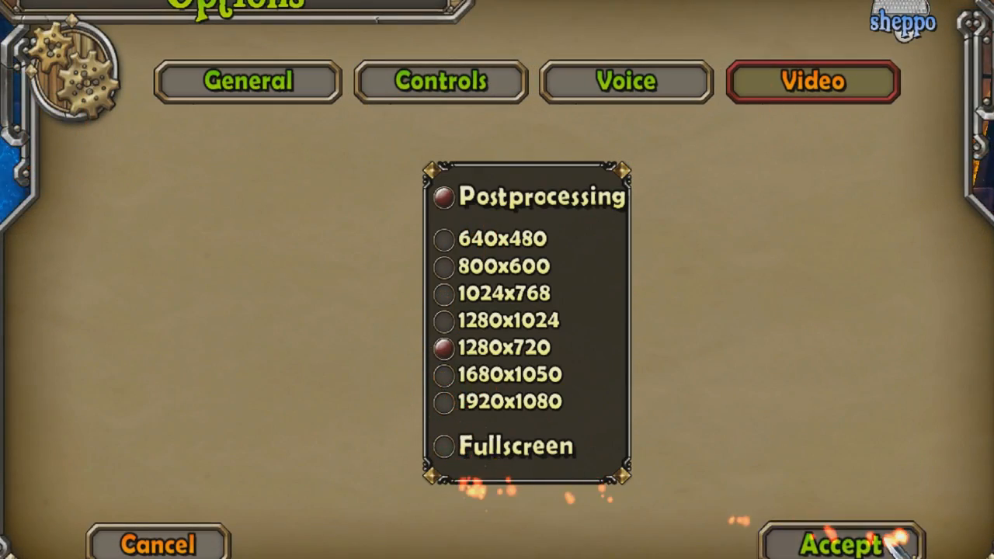
left_click(861, 542)
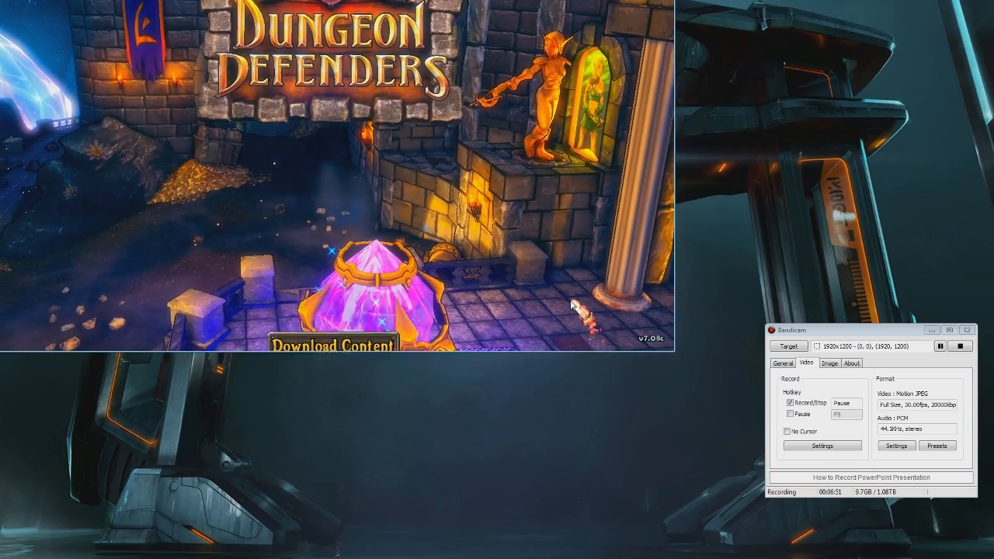
left_click_drag(213, 0, 292, 65)
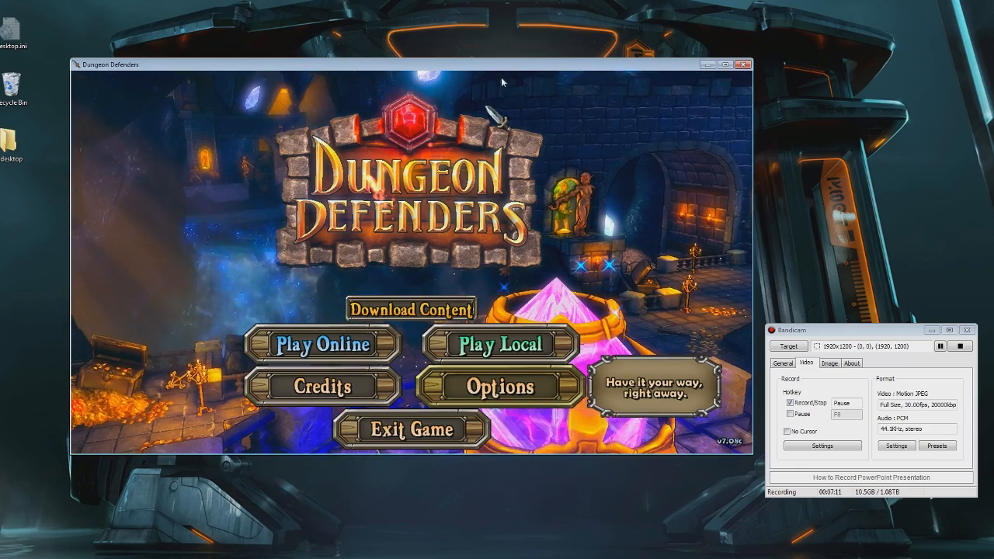
Step: Close the Dungeon Defenders window and move the Bandicam window slightly higher on the desktop
left_click(848, 339)
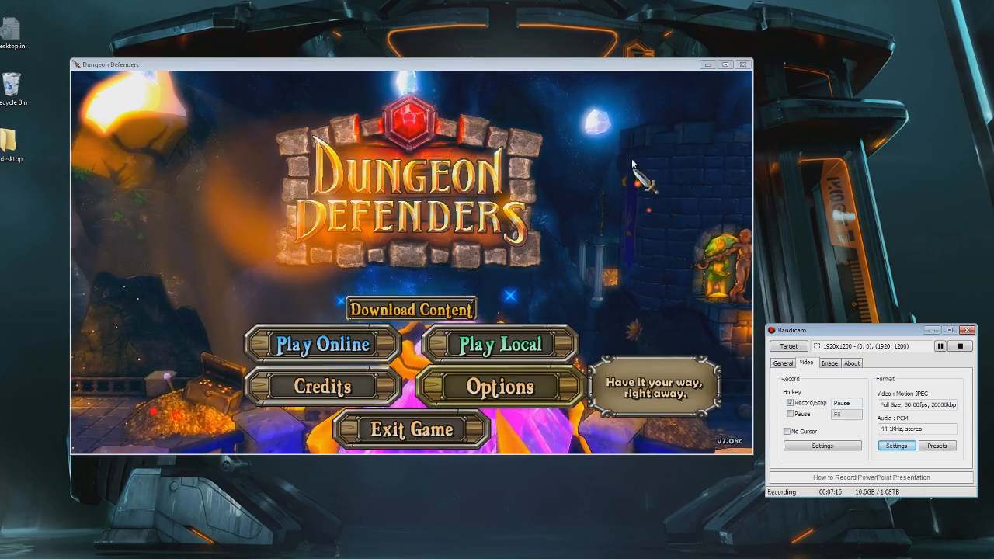
left_click(578, 68)
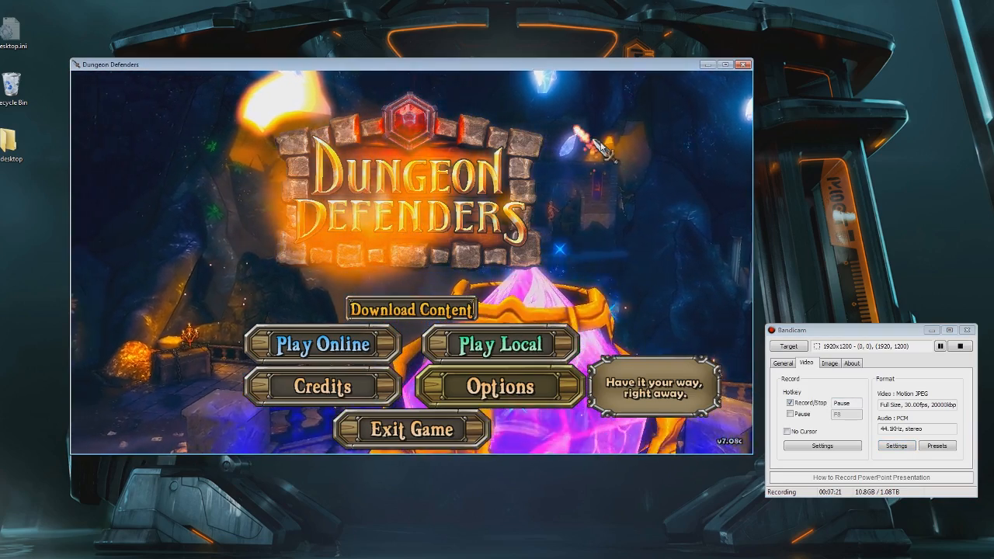
left_click(743, 66)
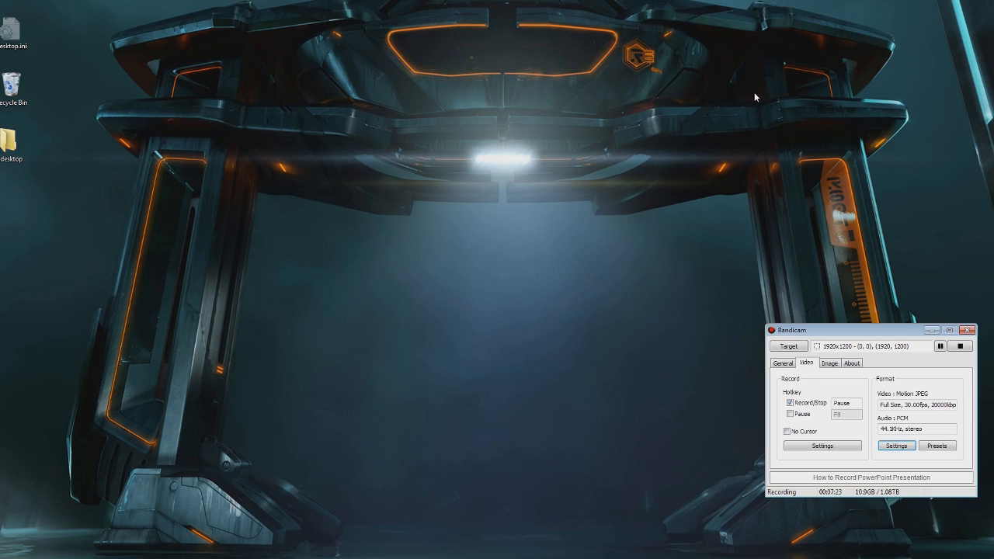
left_click_drag(889, 335, 888, 310)
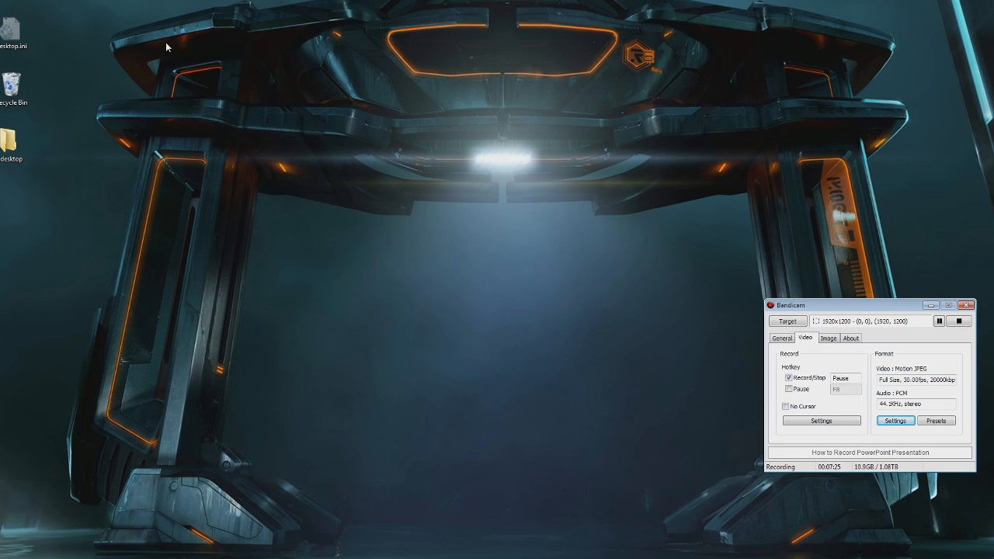
key("super+e")
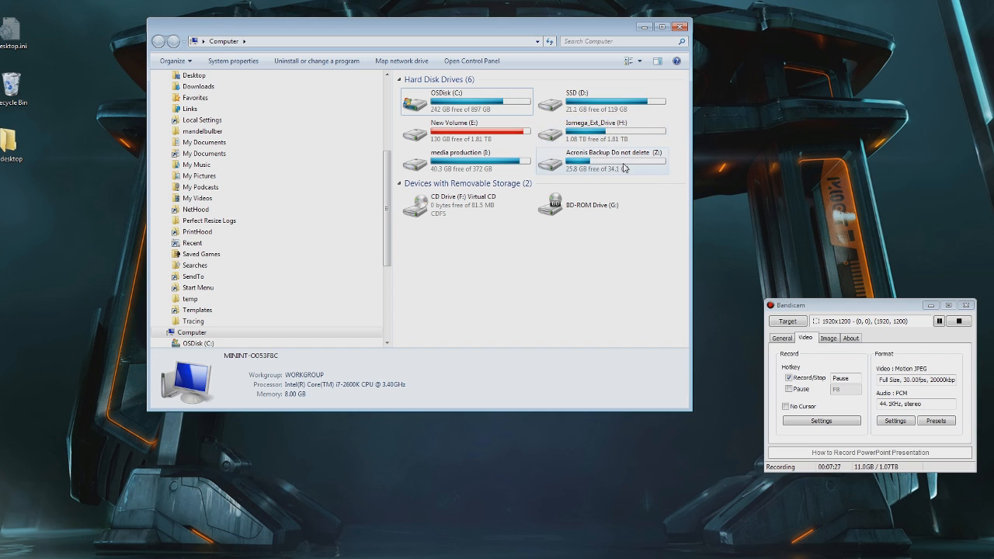
double_click(623, 133)
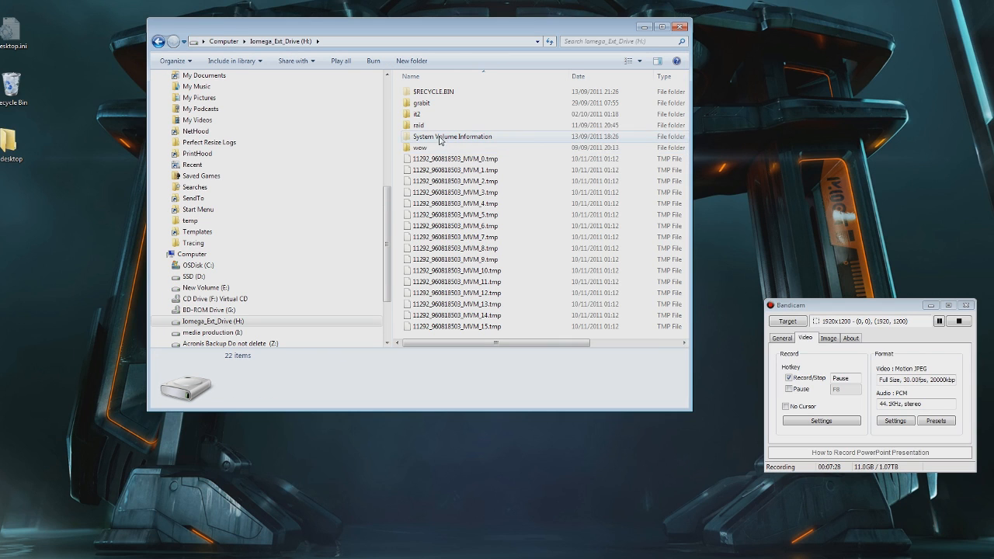
double_click(418, 148)
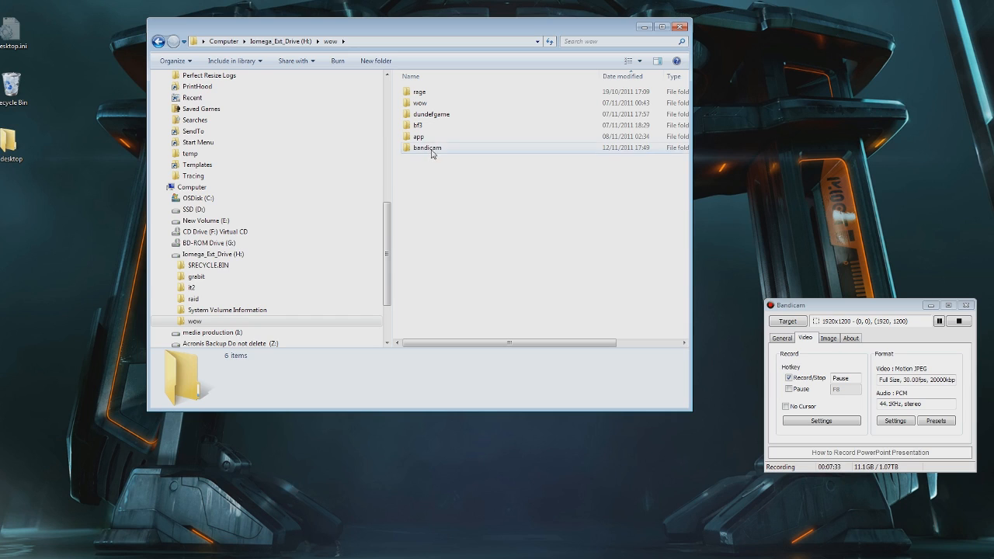
double_click(450, 115)
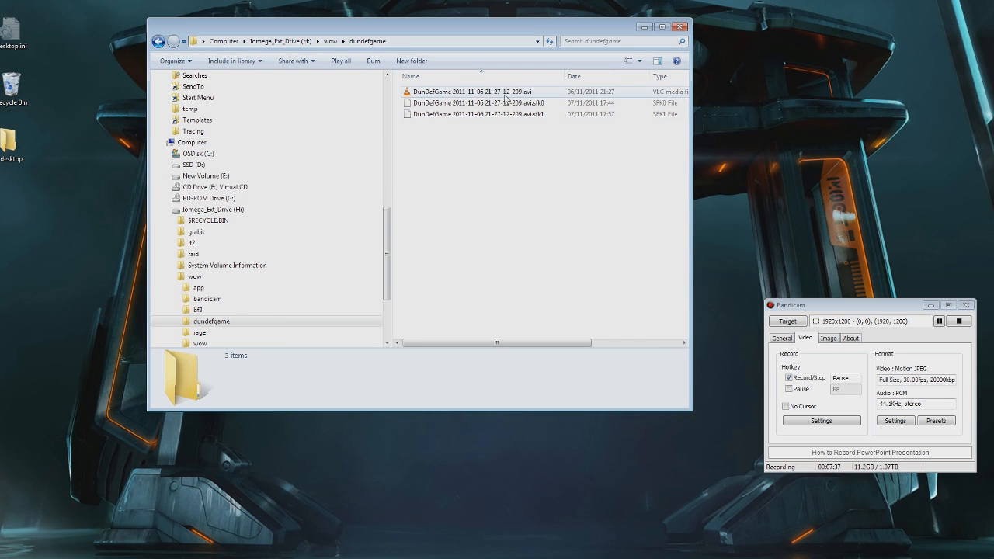
left_click_drag(688, 145, 807, 145)
left_click(484, 93)
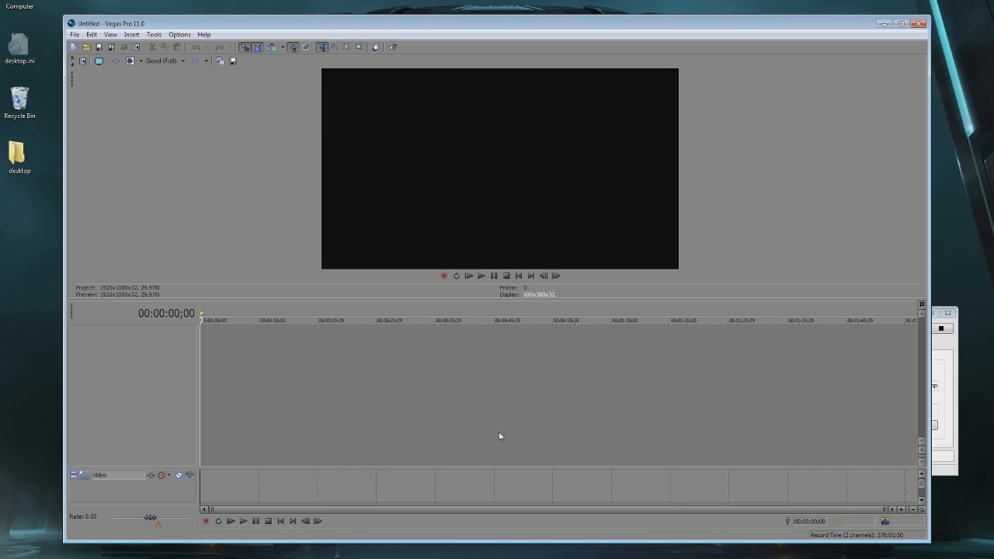
Step: Bring the Explorer window in front of Vegas Pro, move it off the track area and add the DunDefGame avi to the timeline start
left_click(947, 437)
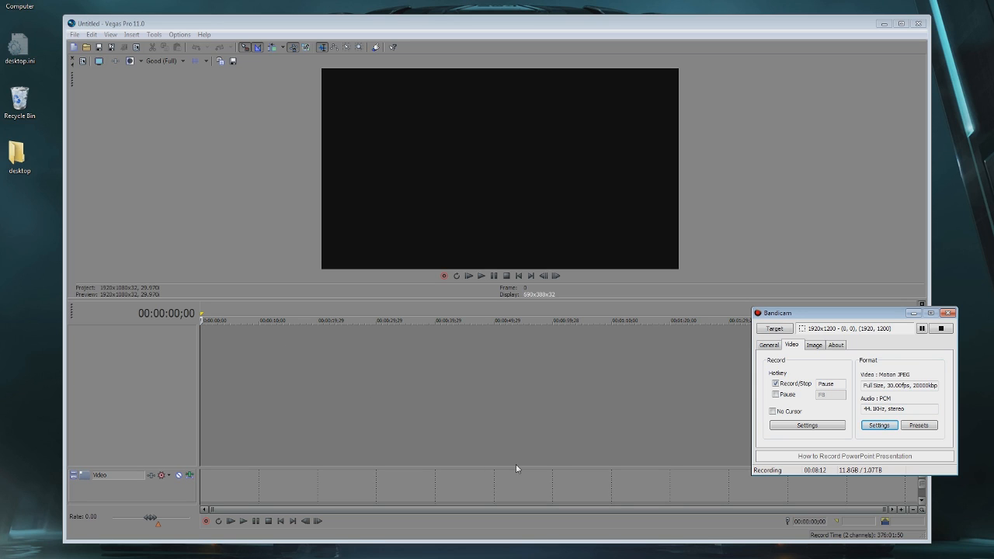
left_click(278, 158)
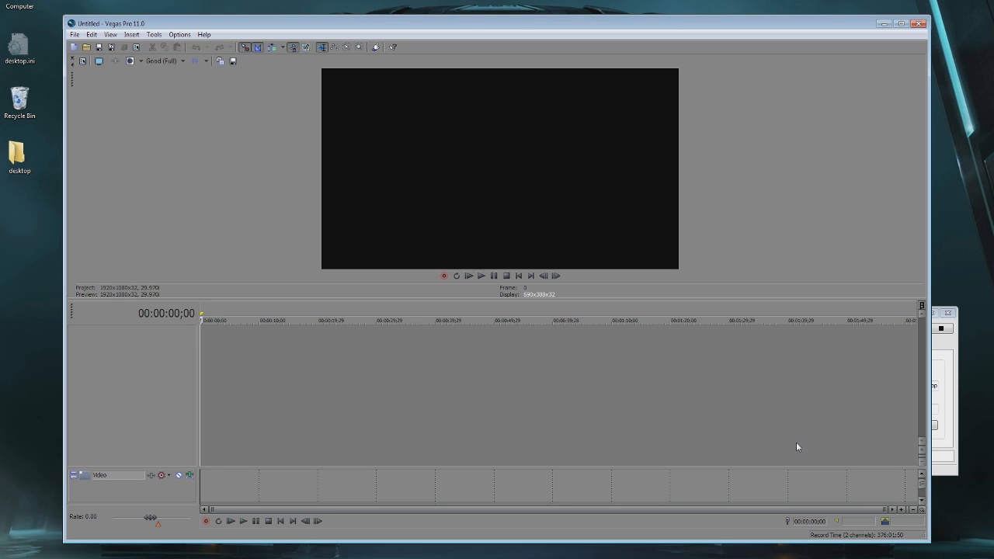
key("alt+Tab")
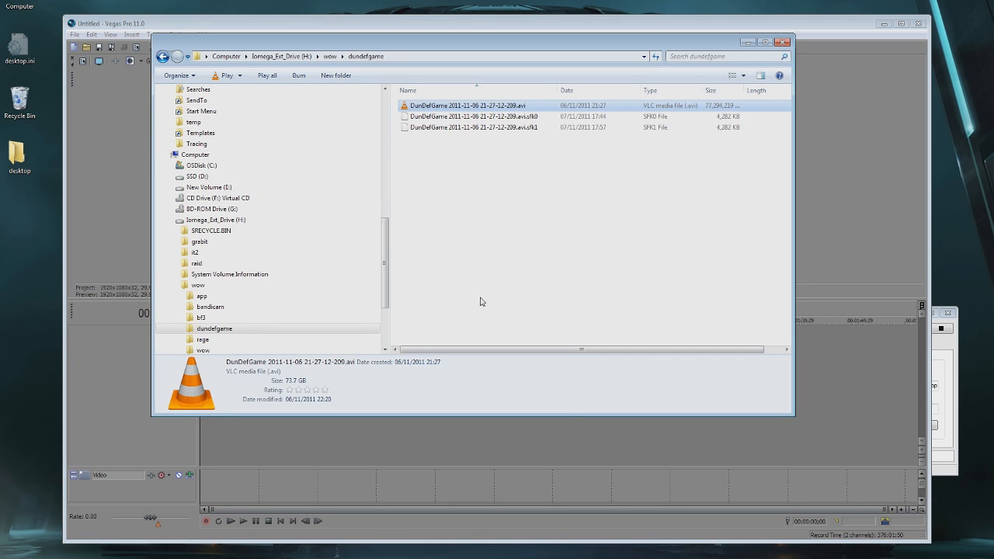
left_click_drag(431, 55, 604, 59)
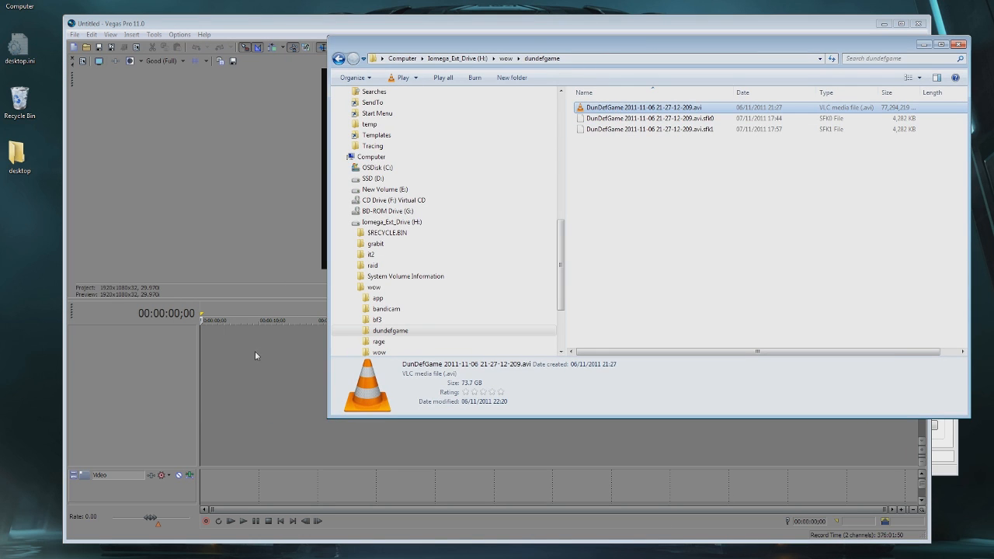
mouse_move(207, 349)
left_mouse_down()
mouse_move(288, 350)
mouse_move(196, 346)
mouse_move(219, 348)
left_mouse_up()
Step: Examine the recording's two separate audio tracks by selecting each at several points along the timeline
left_click(285, 402)
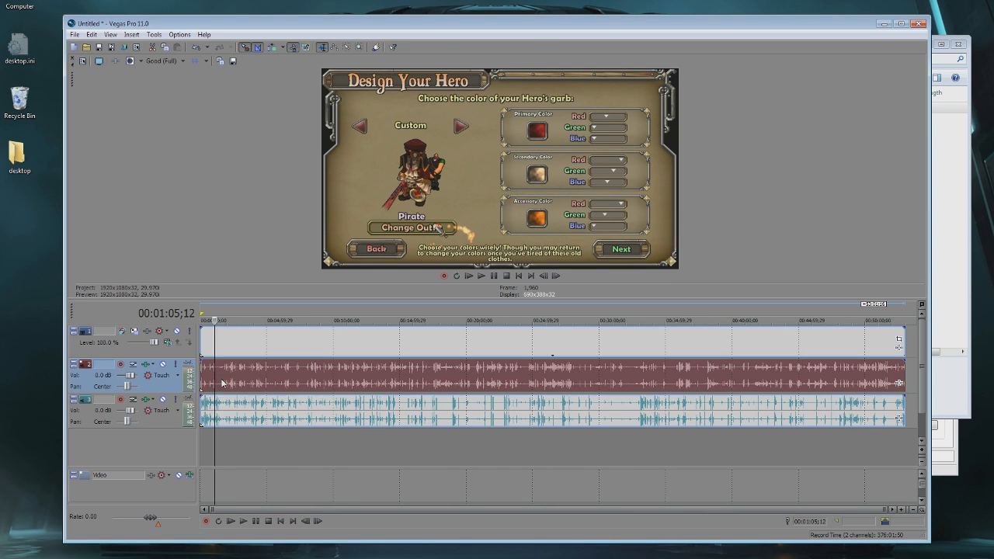
left_click(284, 416)
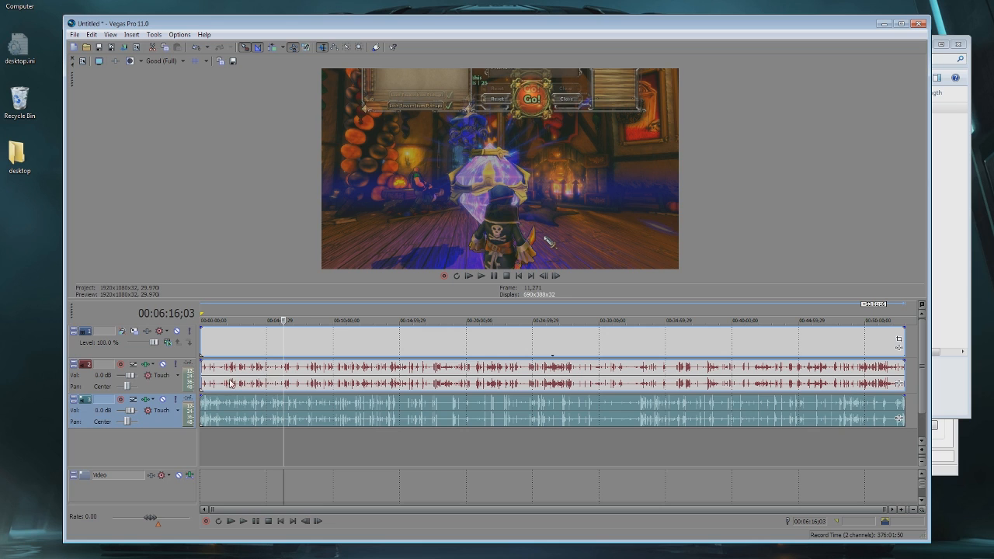
left_click(281, 384)
left_click(324, 419)
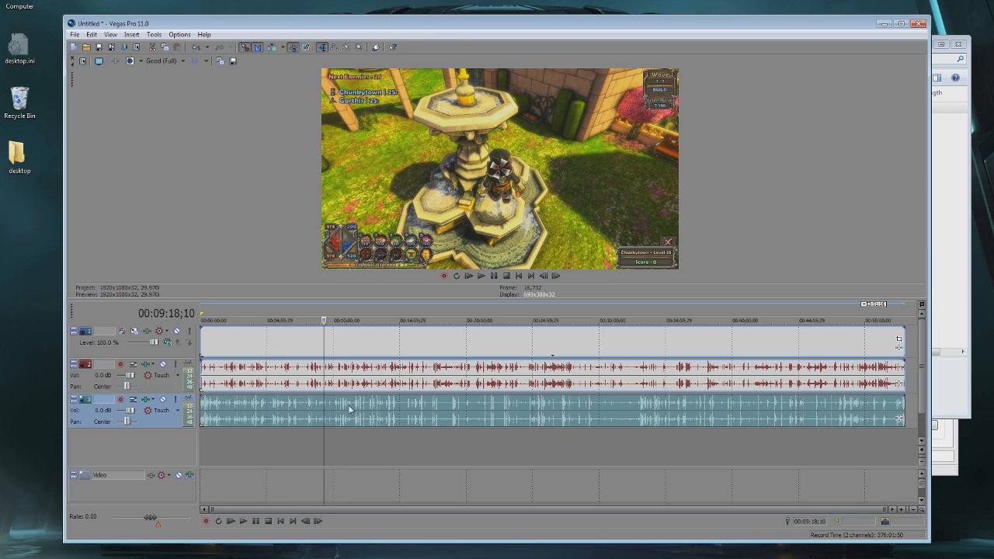
left_click(437, 378)
left_click(432, 402)
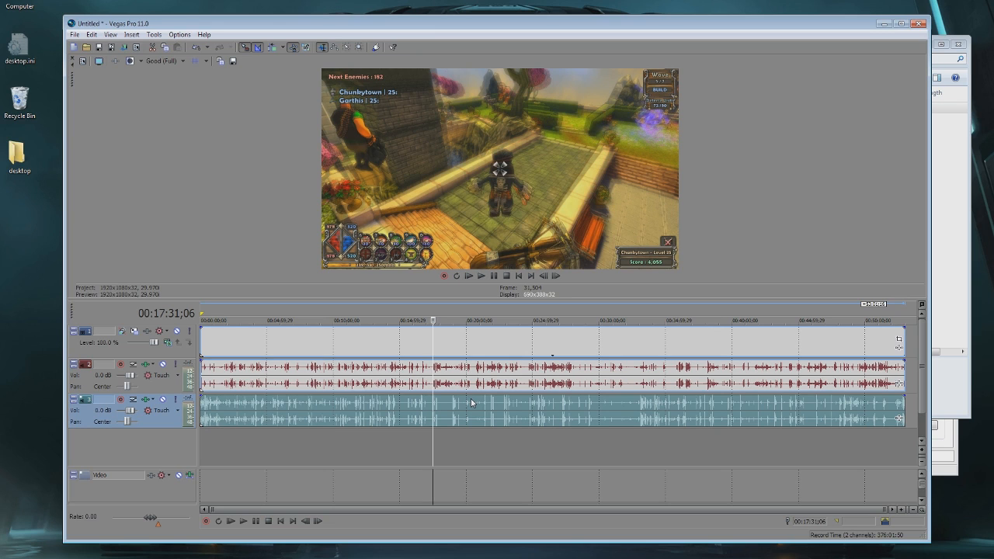
Step: Preview the recording's video track at several points along the timeline
left_click(429, 348)
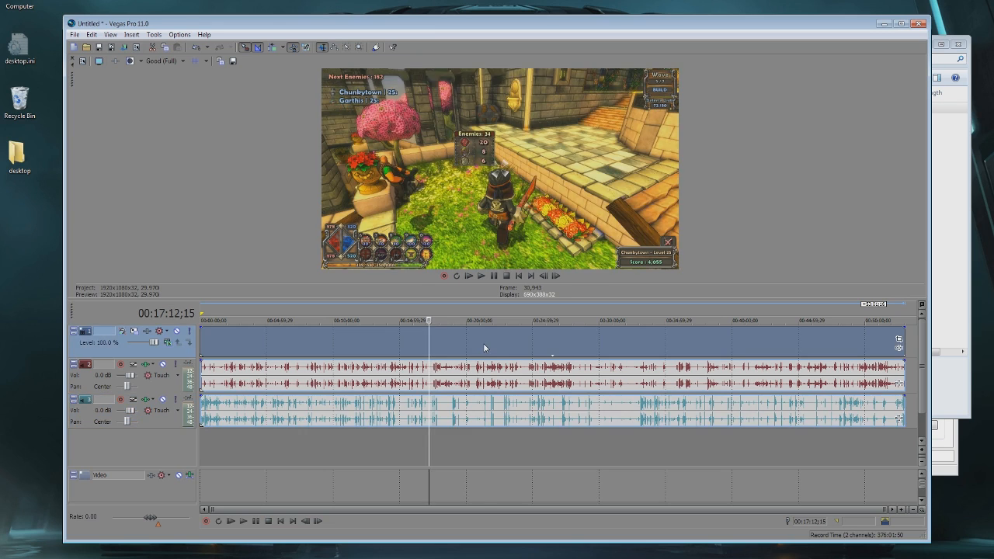
left_click(483, 347)
left_click(328, 337)
left_click(272, 342)
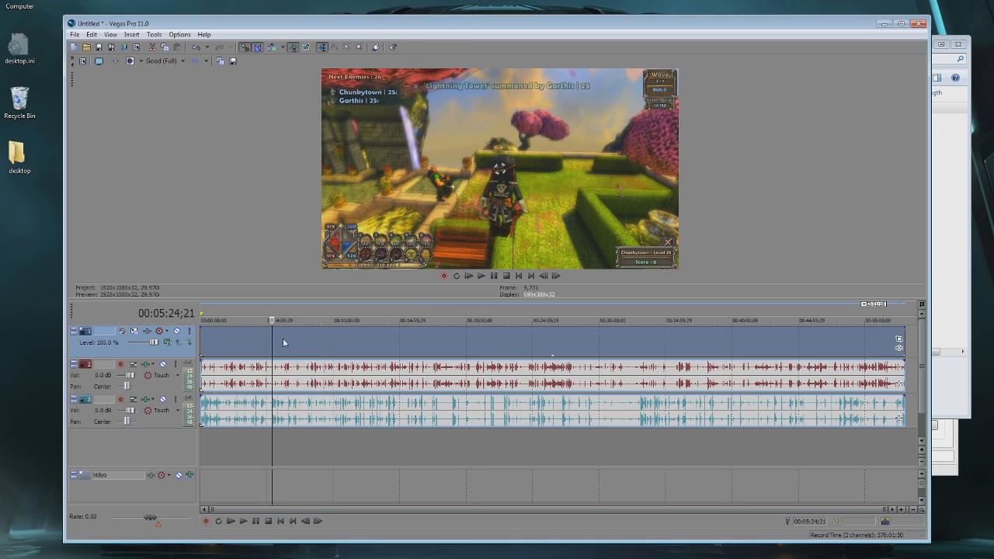
Step: Set the project's video template to HDV 720-30p (1280x720, 29.970 fps) and preview the clip near 00:03:51
left_click(74, 35)
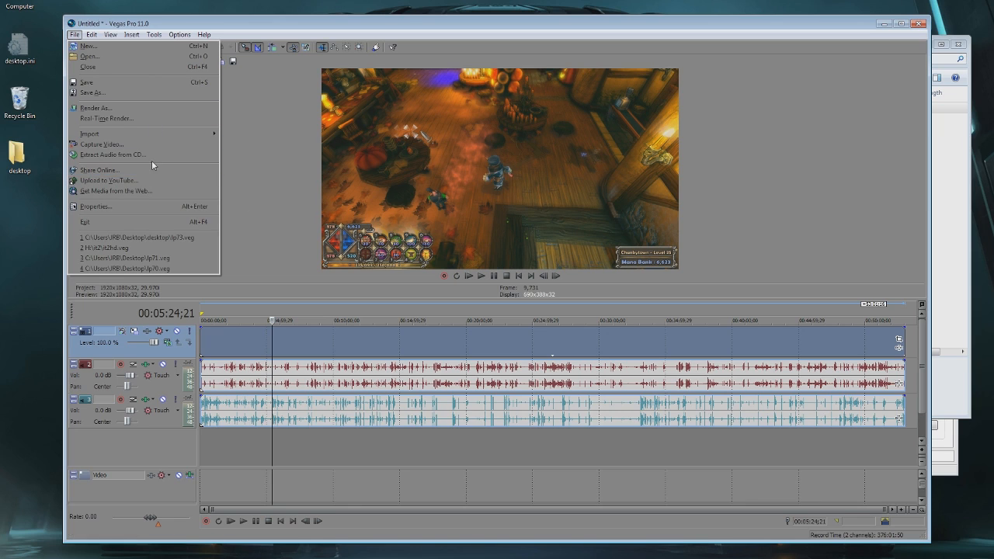
left_click(142, 207)
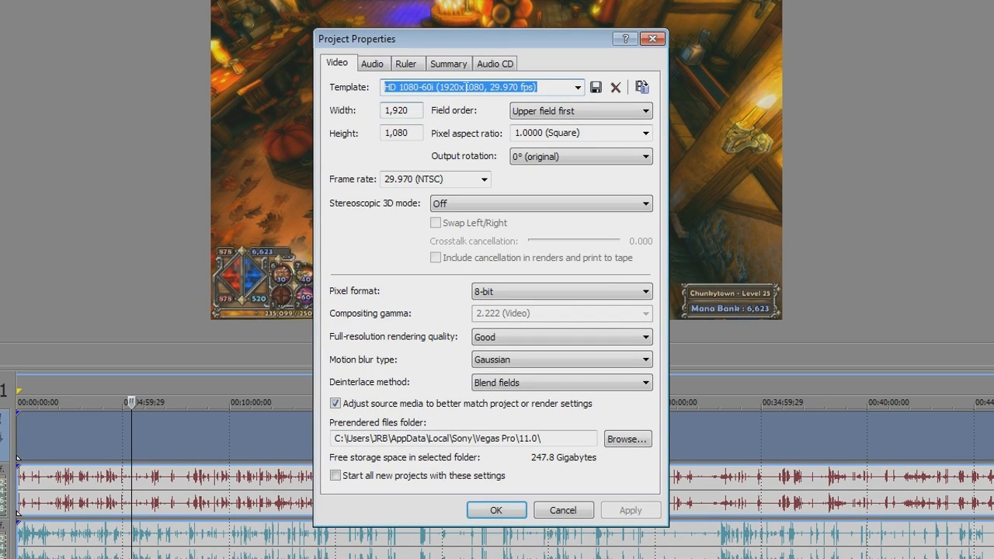
left_click(578, 88)
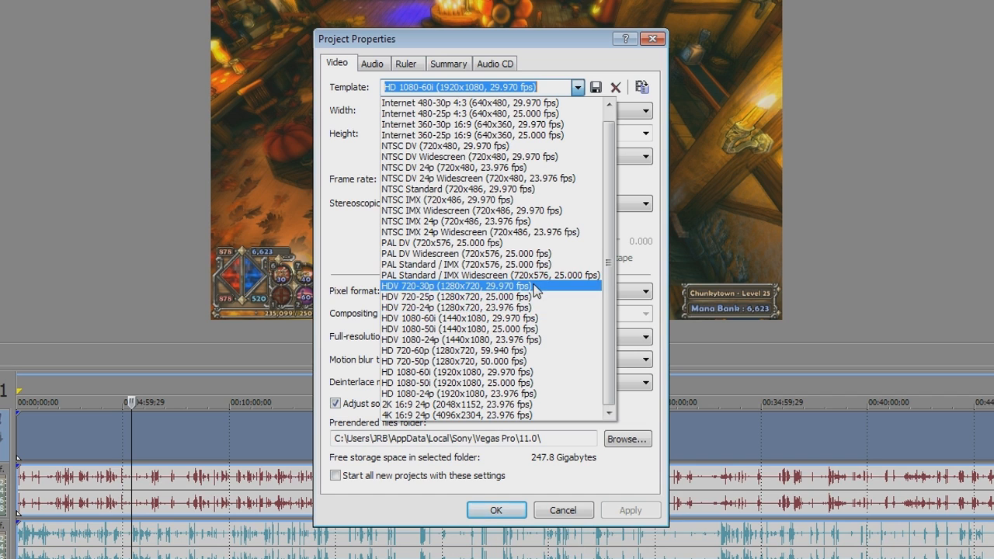
left_click(479, 285)
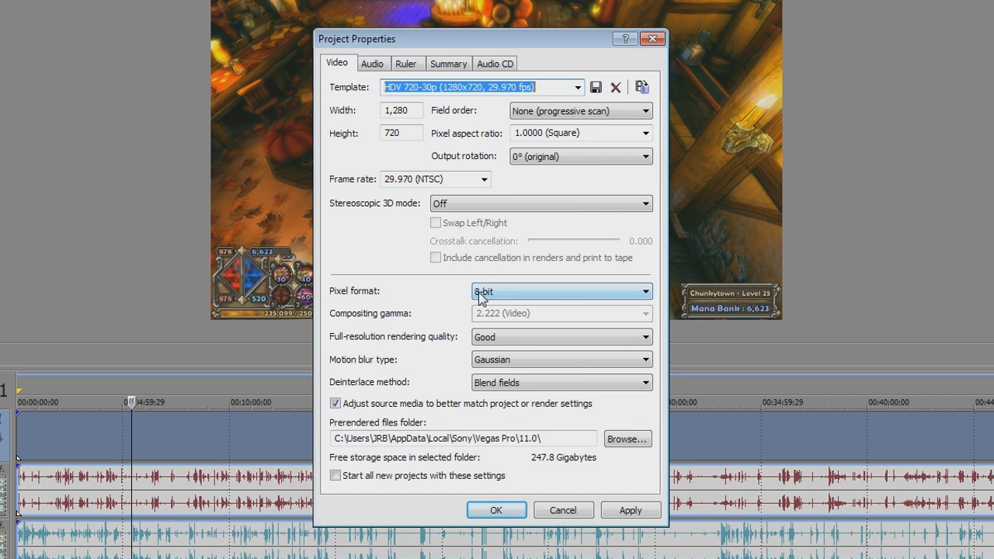
left_click(505, 514)
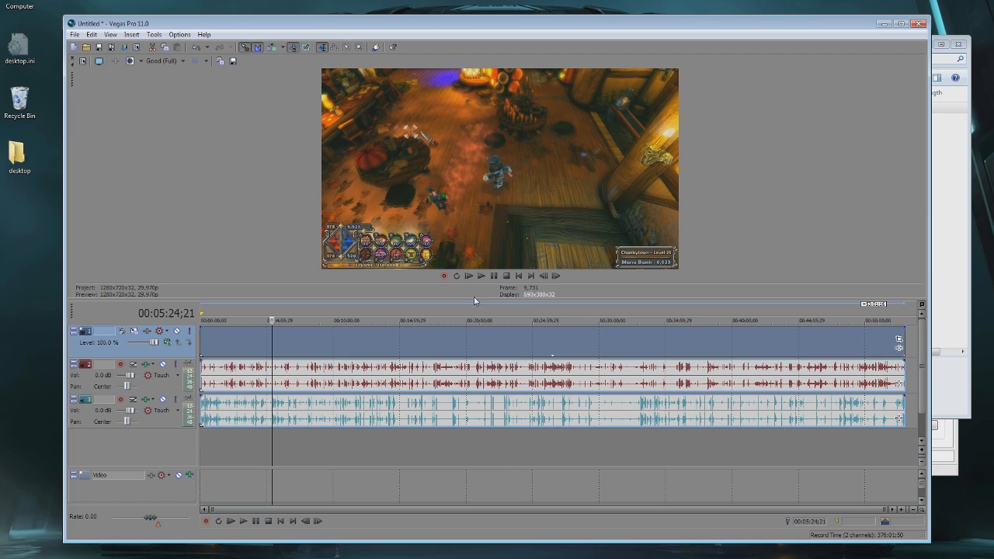
left_click(251, 342)
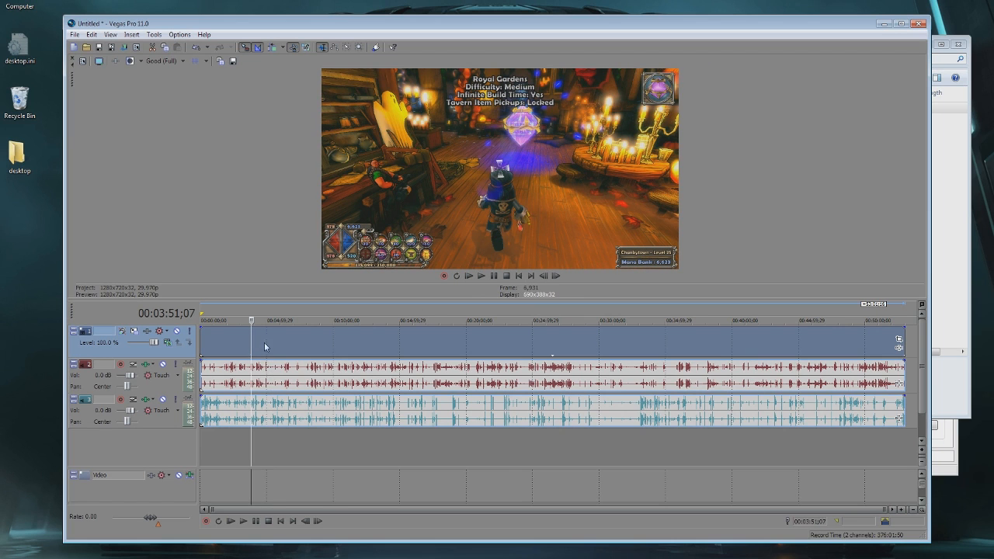
scroll(364, 343, "up", 3)
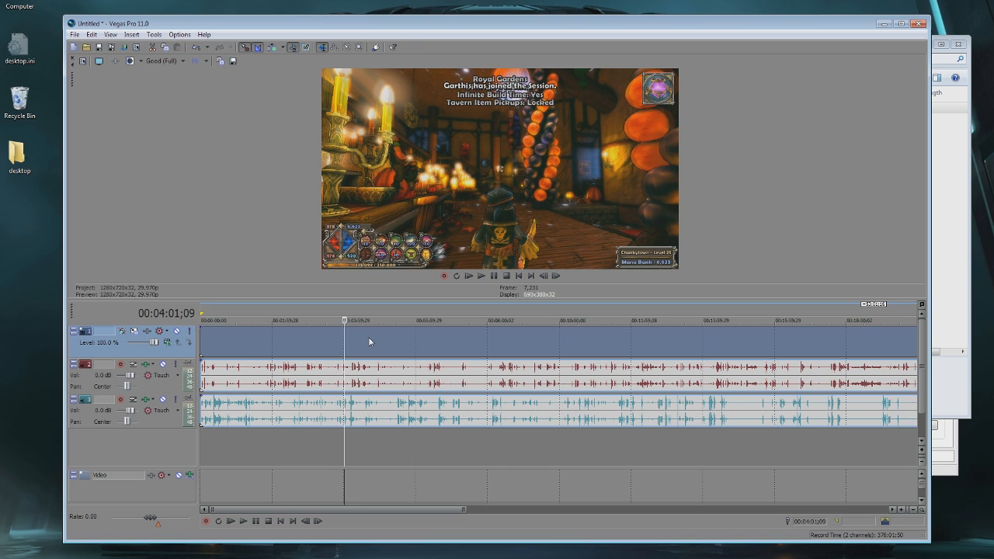
scroll(374, 340, "up", 8)
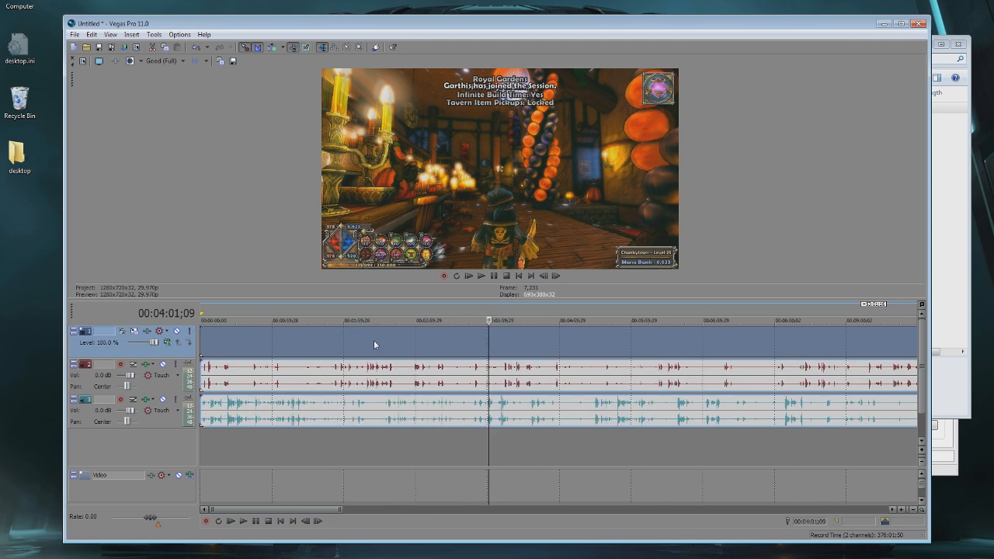
scroll(373, 340, "down", 10)
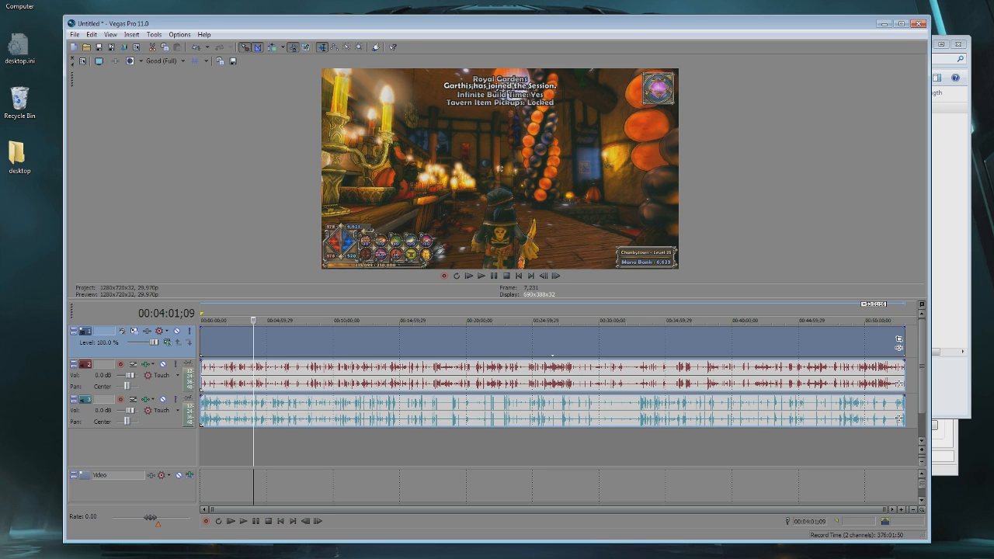
Step: Switch to Bandicam and examine the available FPS values in the video format settings, then close them
left_click(699, 558)
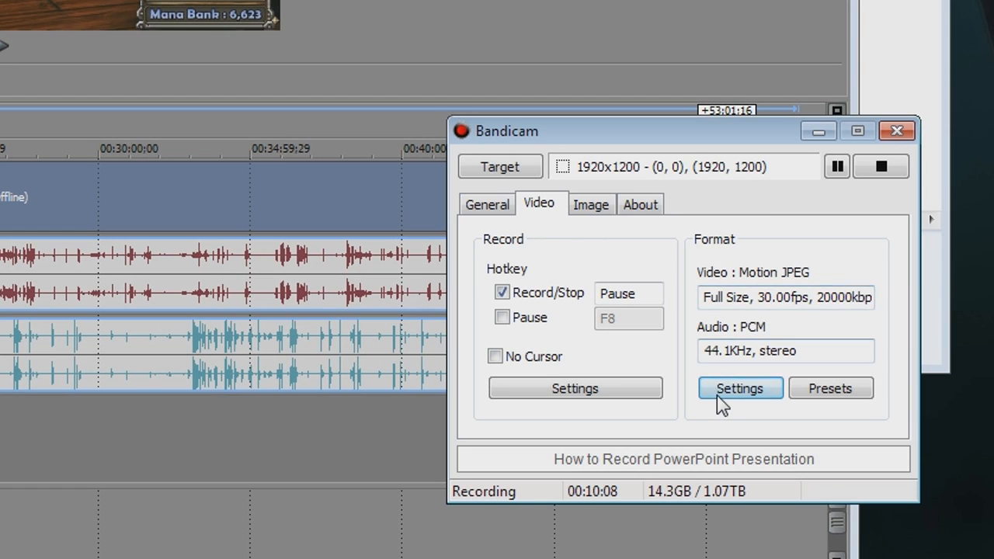
left_click(723, 388)
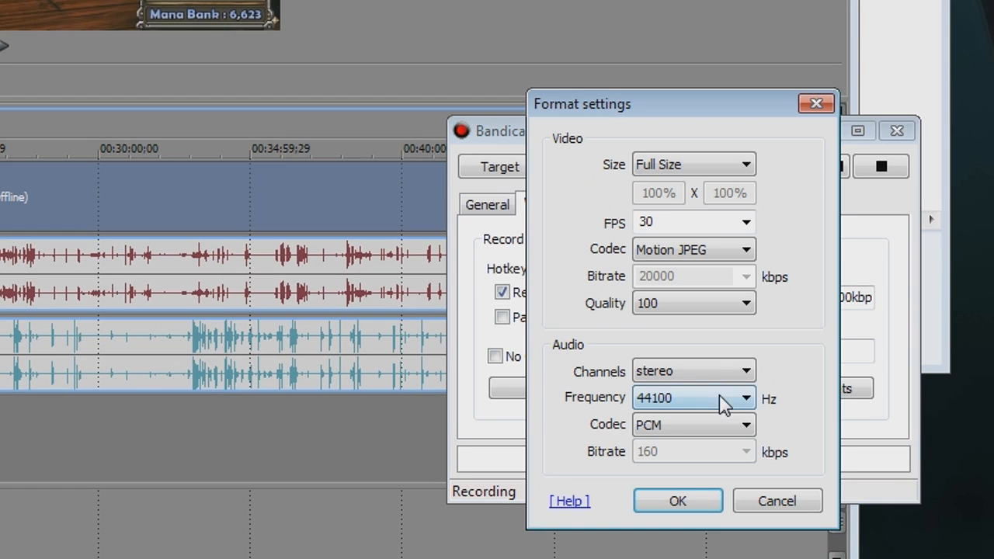
left_click(745, 223)
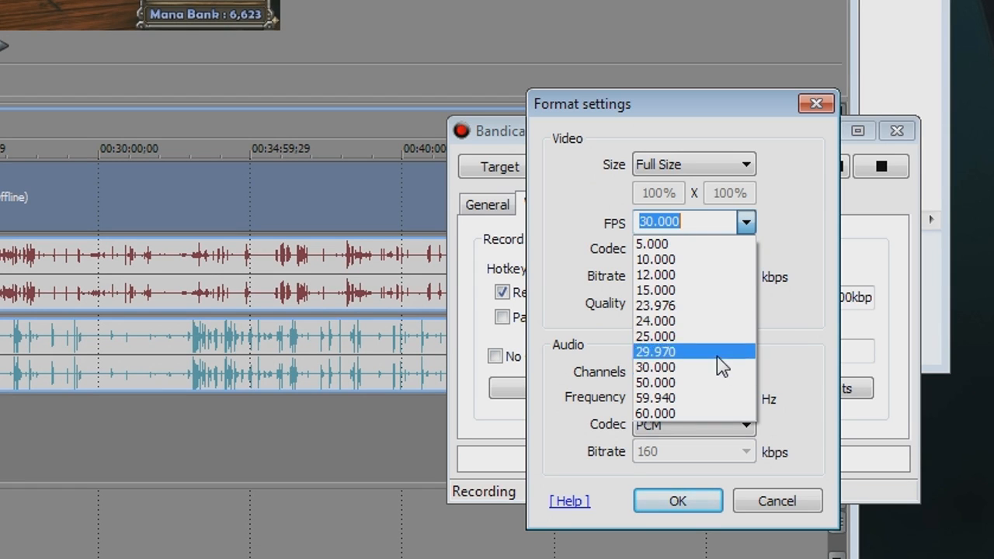
left_click(672, 518)
left_click(680, 503)
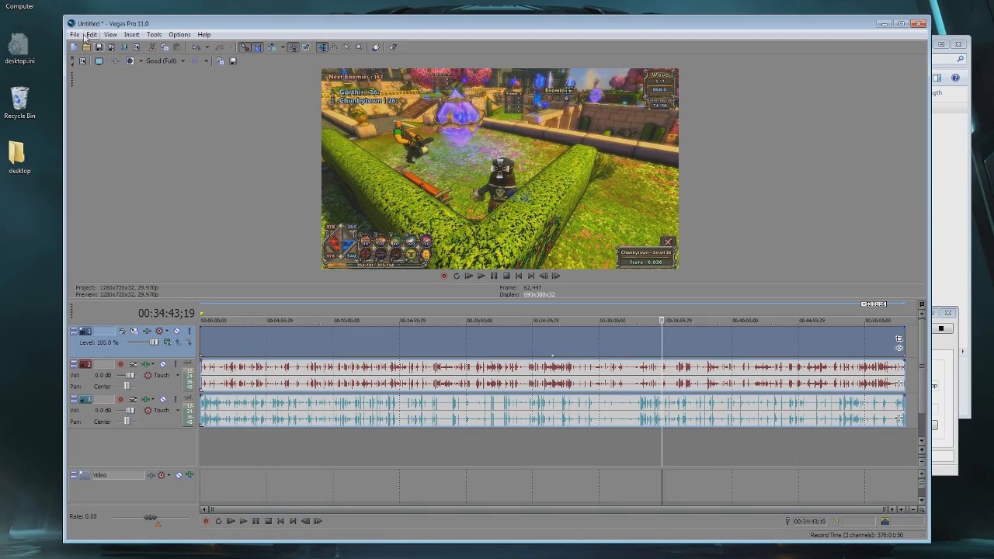
Step: Return to Vegas Pro and set the project's frame rate to 25.000 (PAL)
left_click(76, 34)
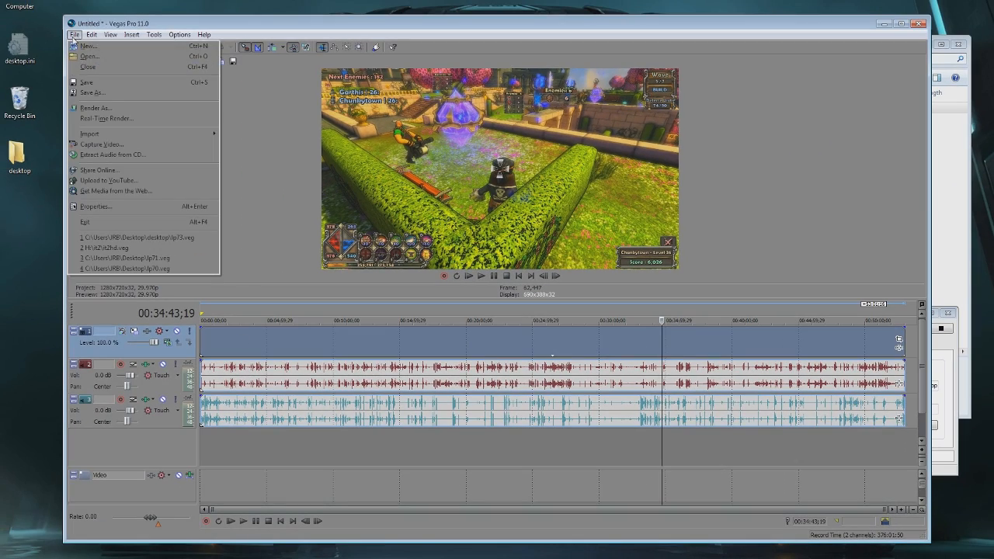
left_click(142, 208)
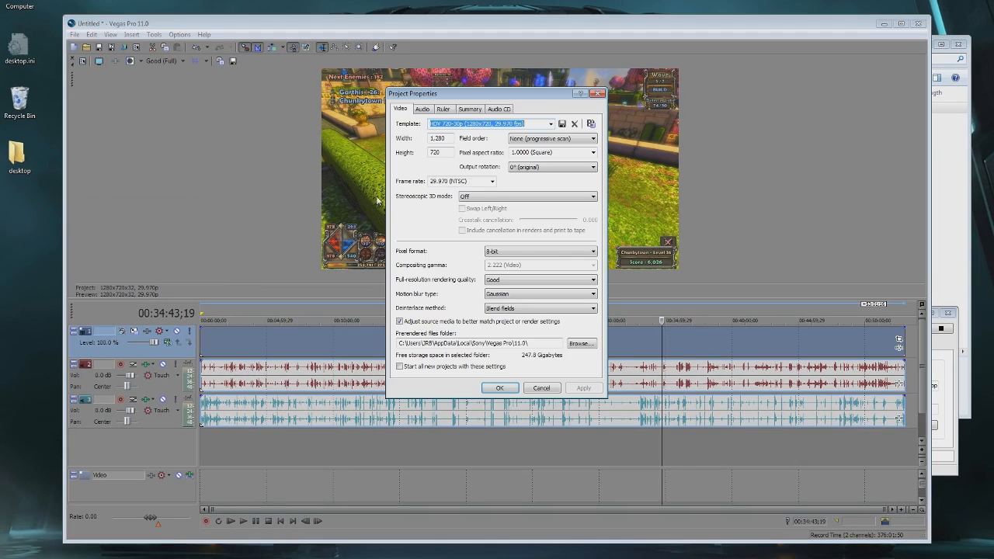
left_click(490, 182)
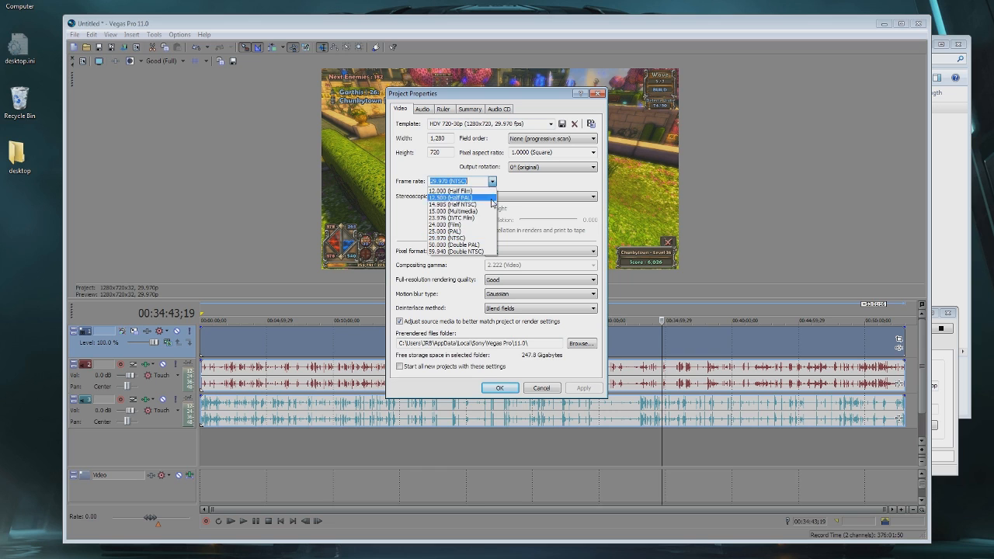
left_click(457, 231)
left_click(583, 389)
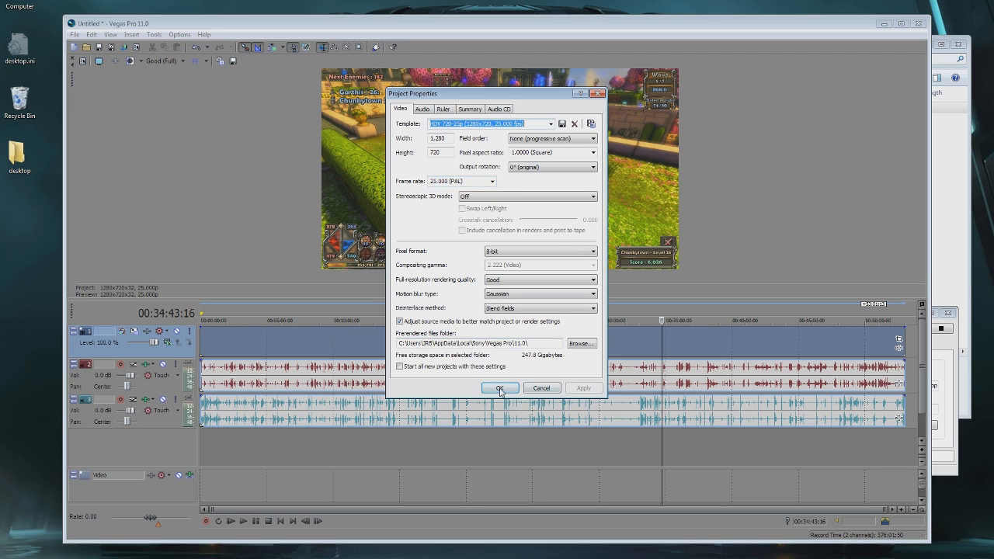
left_click(499, 388)
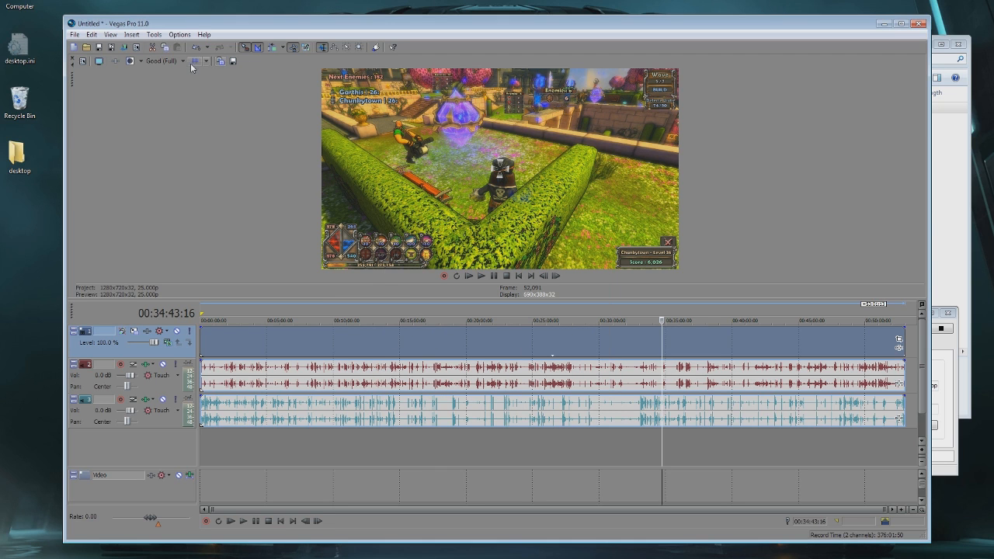
Step: Select the clip near 00:11:57 and step through it frame by frame to examine how neighbouring frames blend
left_click(357, 342)
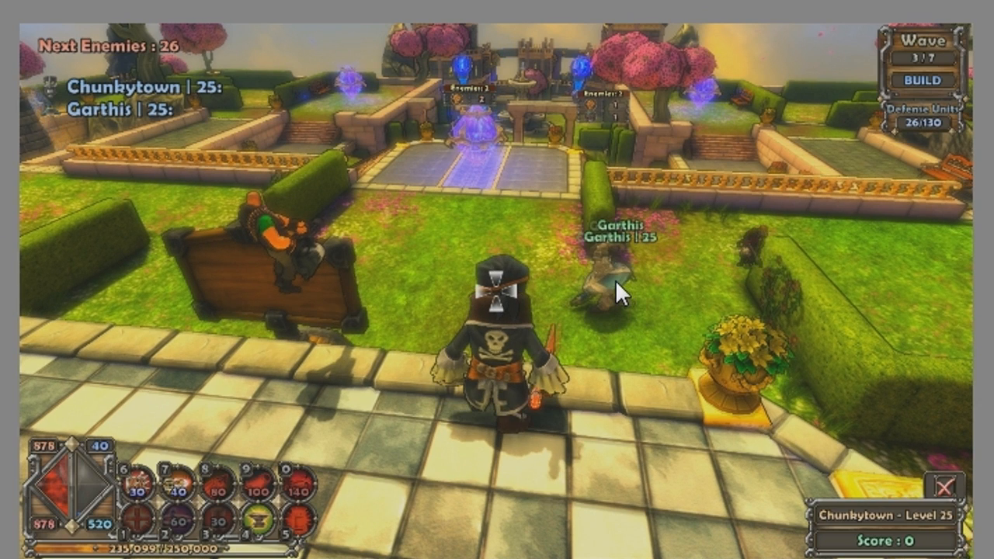
key("w")
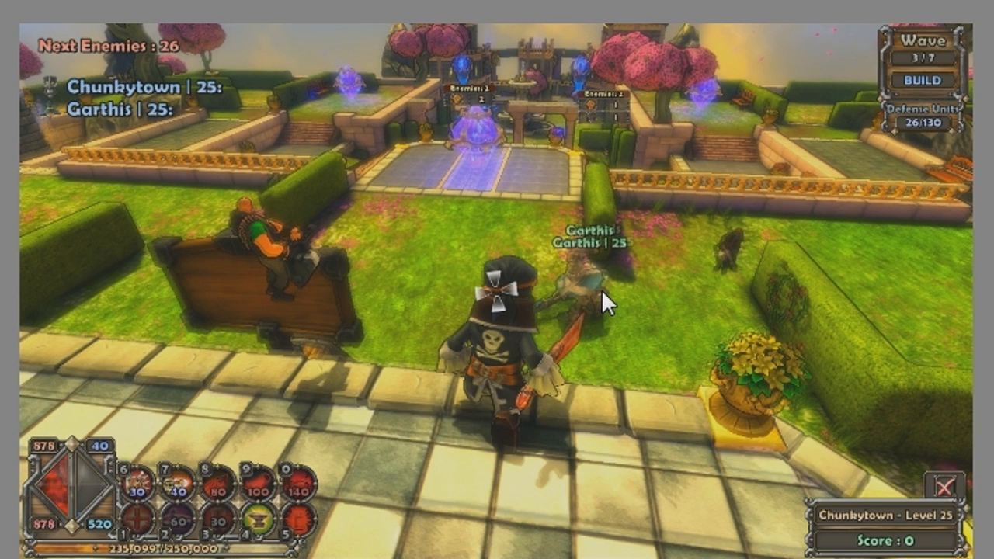
key("w")
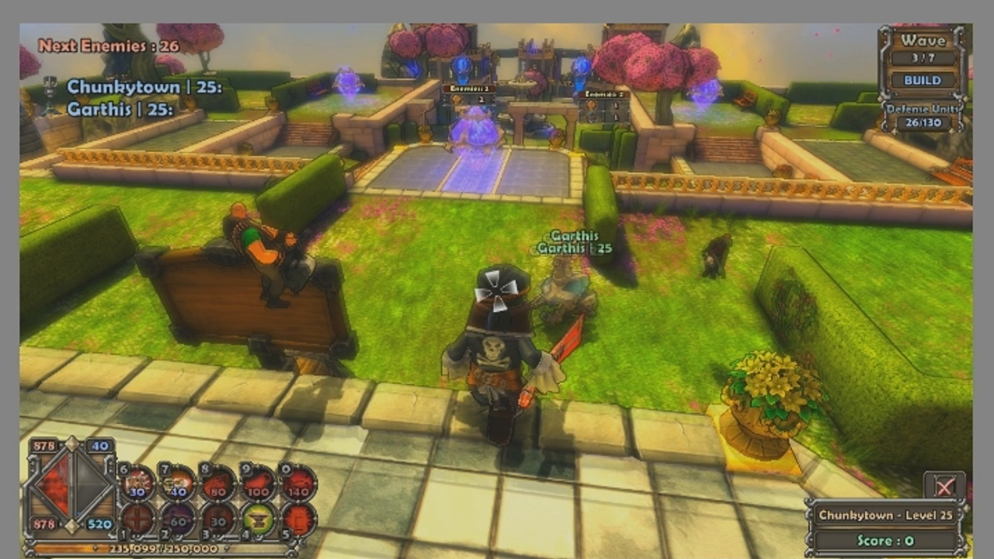
key("w")
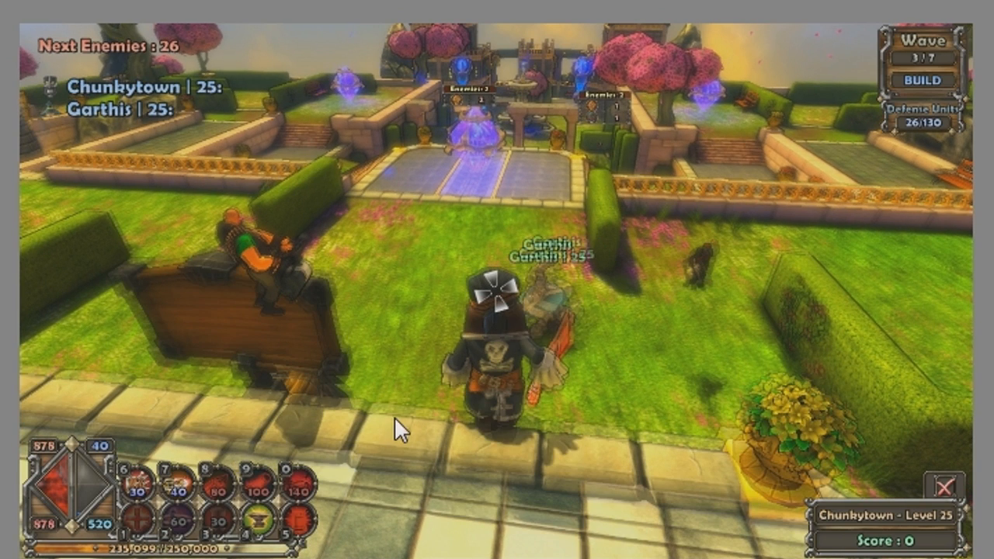
key("w")
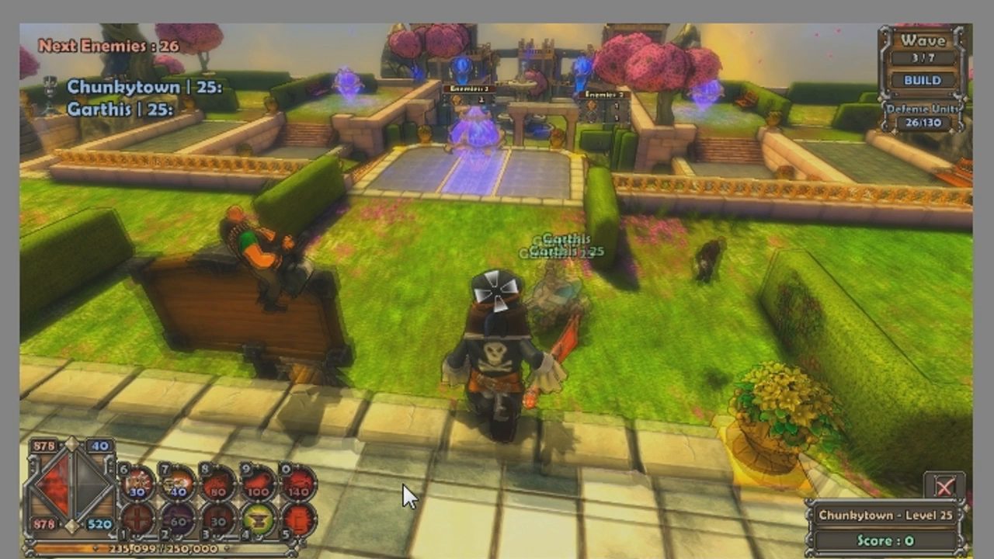
key("s")
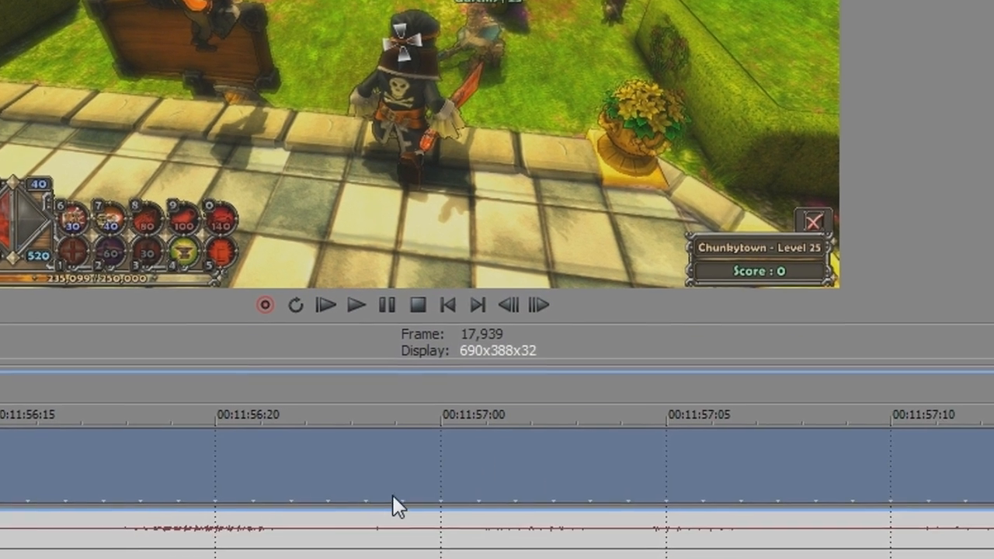
Step: Turn on Disable Resample for the gameplay video event
right_click(332, 392)
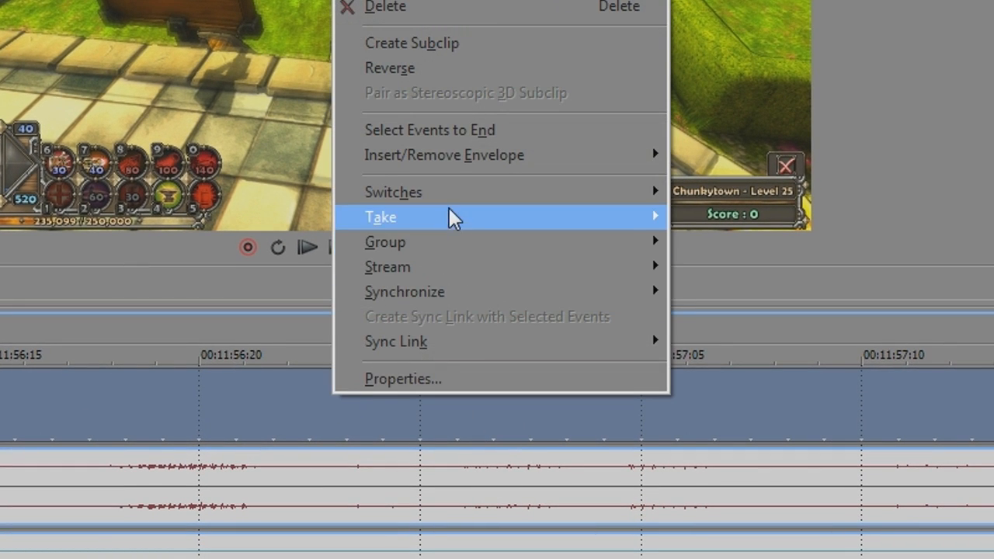
mouse_move(453, 206)
right_click(166, 419)
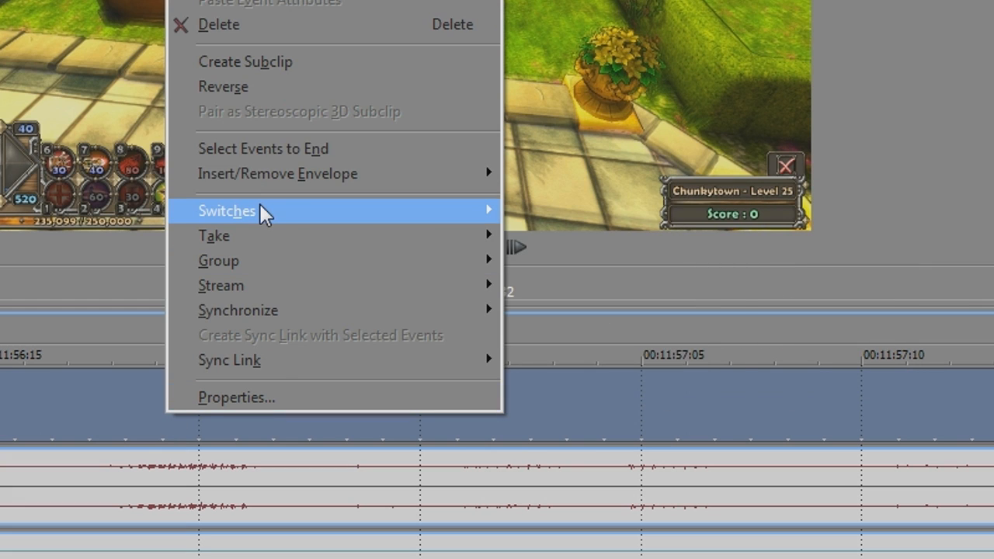
mouse_move(259, 205)
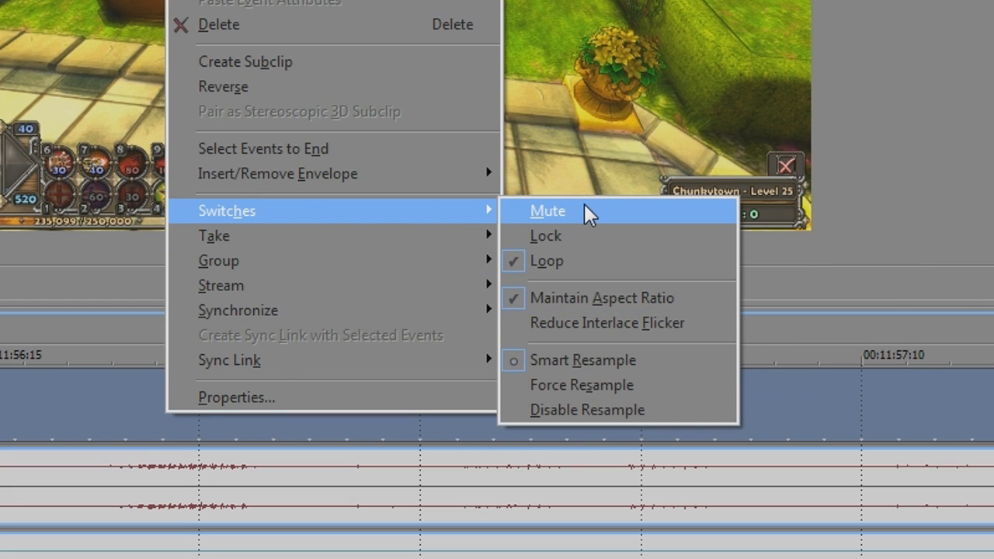
left_click(598, 410)
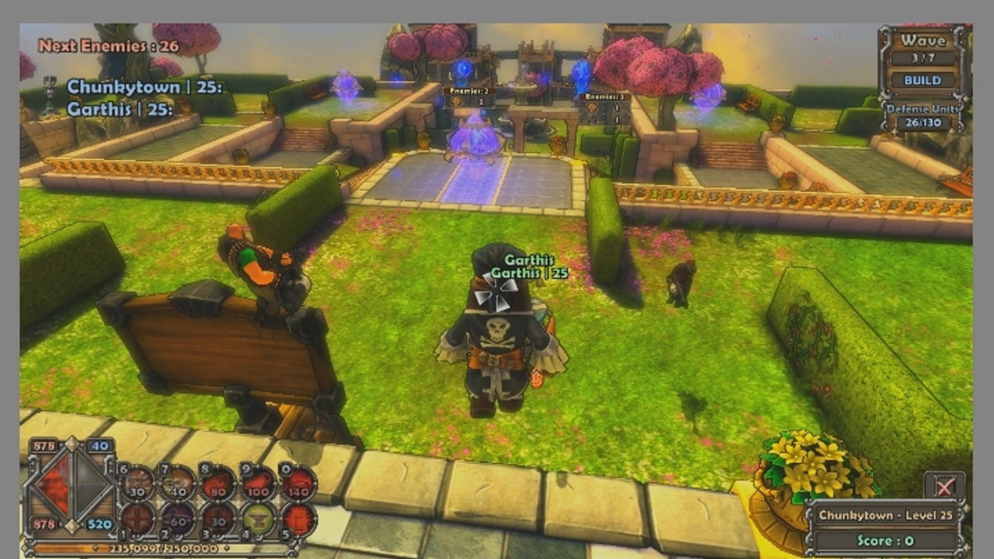
Step: Set the project's frame rate to 30.000 fps at 1280x720 in the project properties
key("alt+Return")
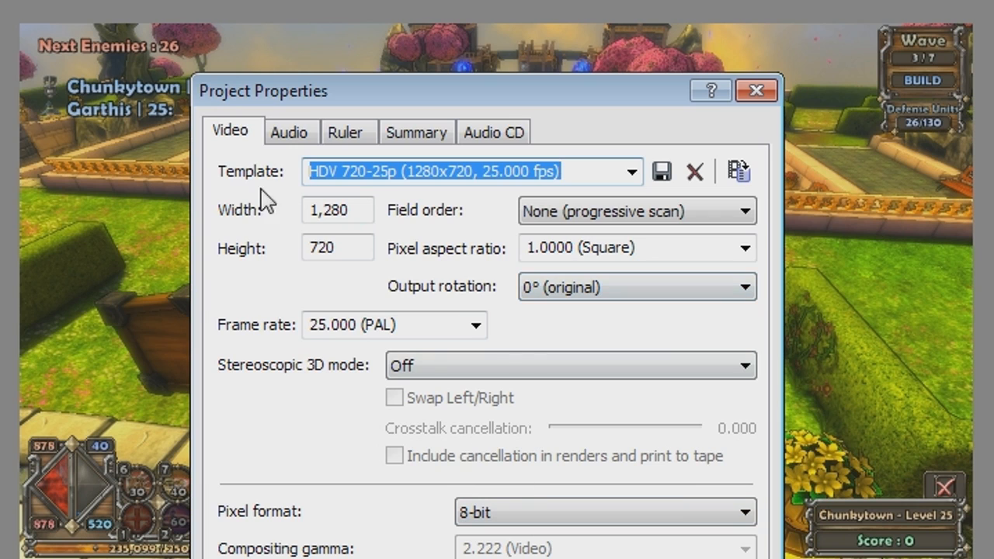
left_click(474, 325)
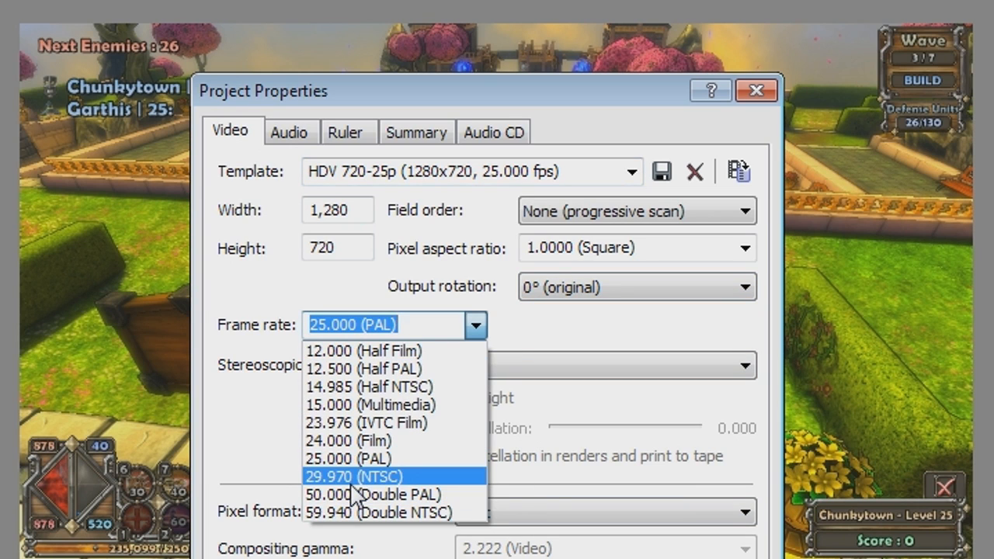
key("Escape")
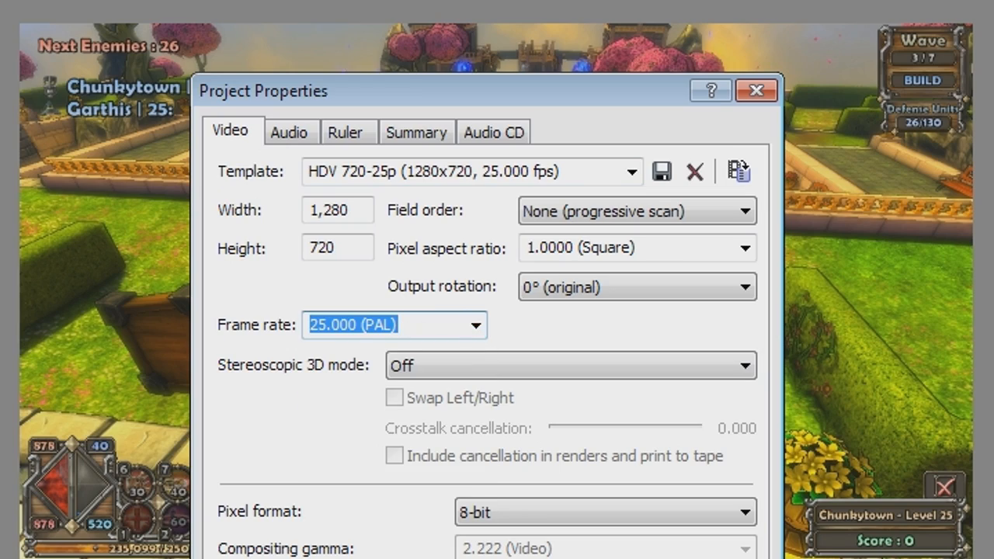
type("30")
key("Tab")
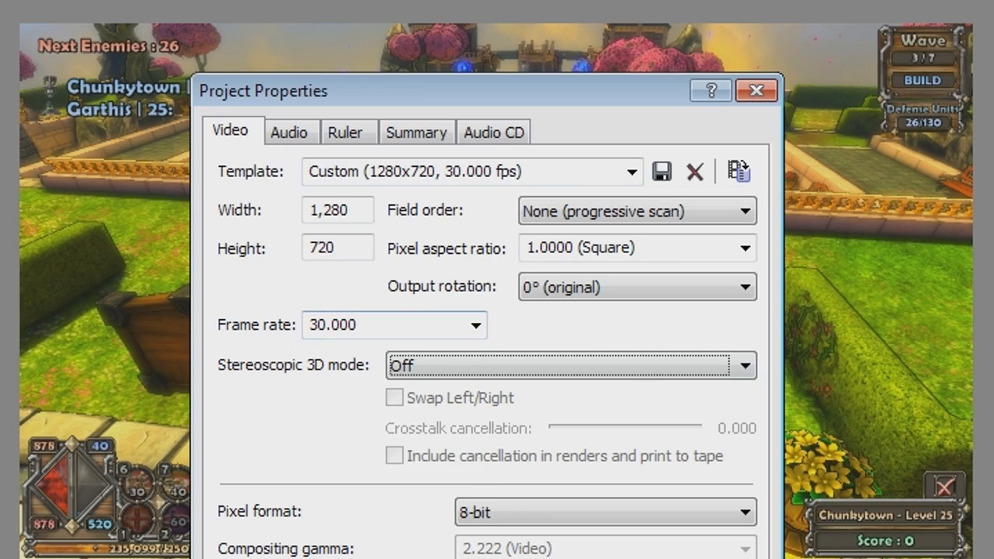
key("Return")
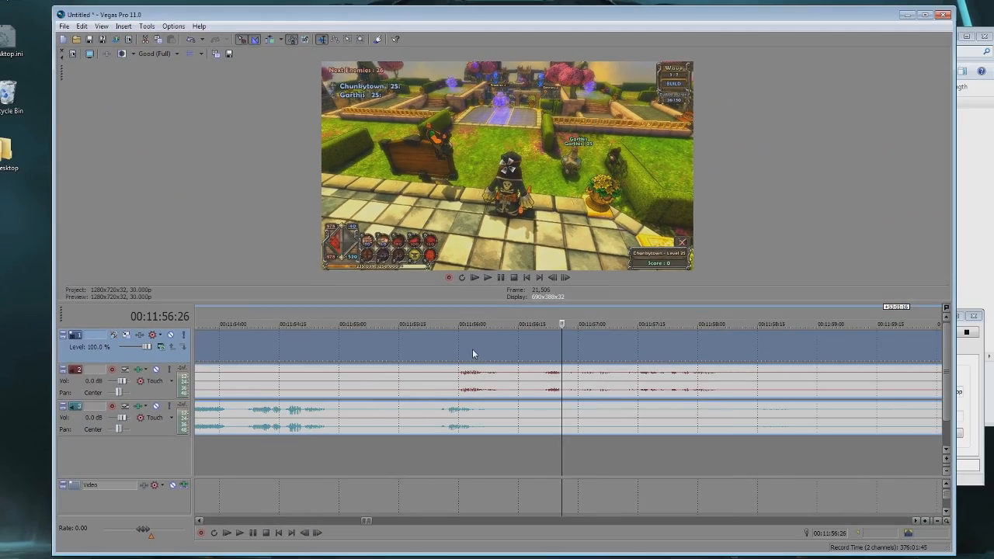
Step: Examine the waveforms of both audio tracks within the first three minutes of the timeline, selecting each in turn
scroll(472, 353, "down", 10)
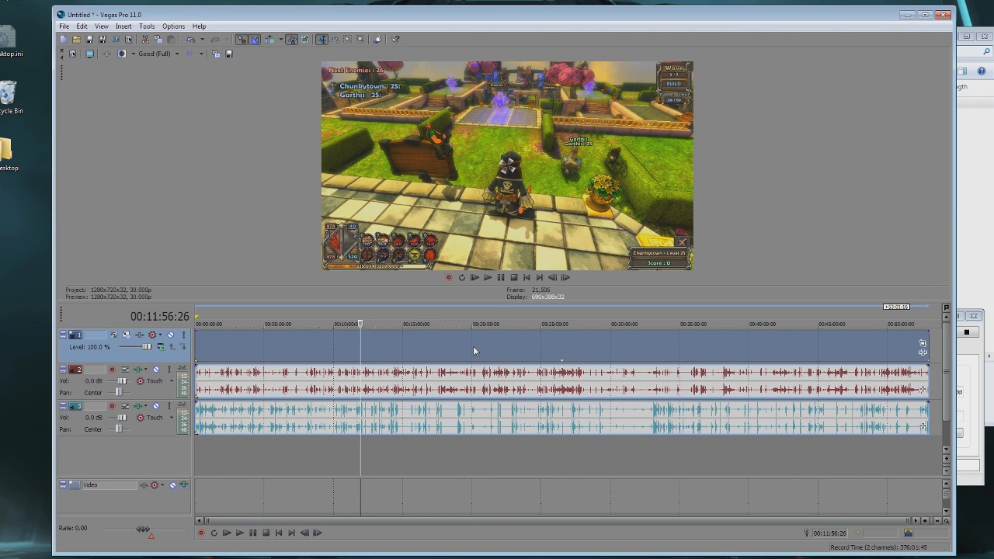
left_click(218, 422)
left_click(231, 412)
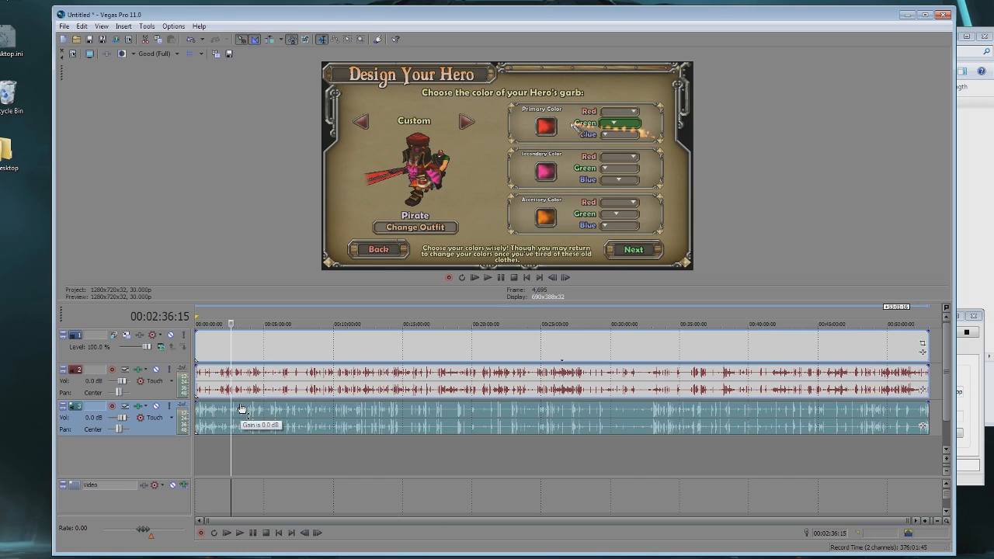
left_click(226, 421)
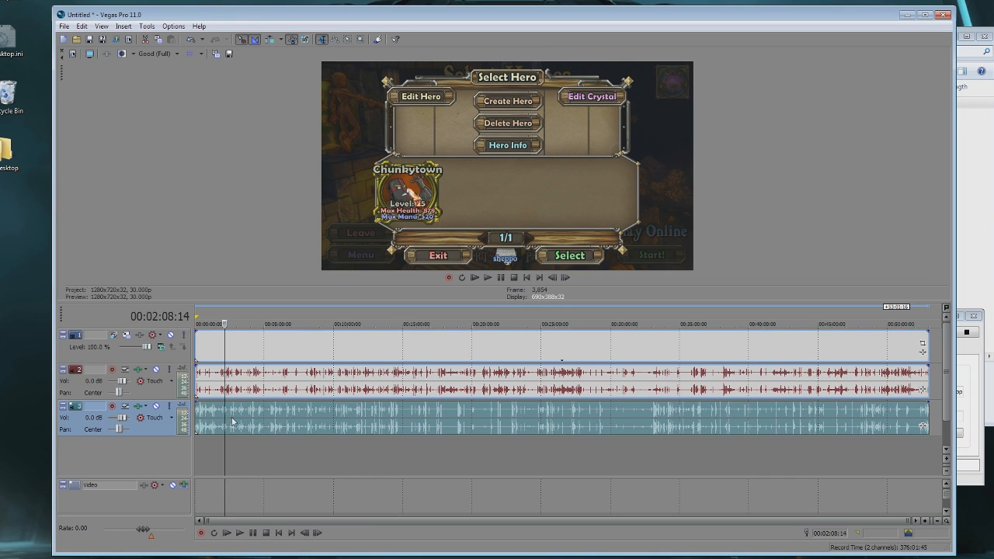
scroll(229, 419, "up", 3)
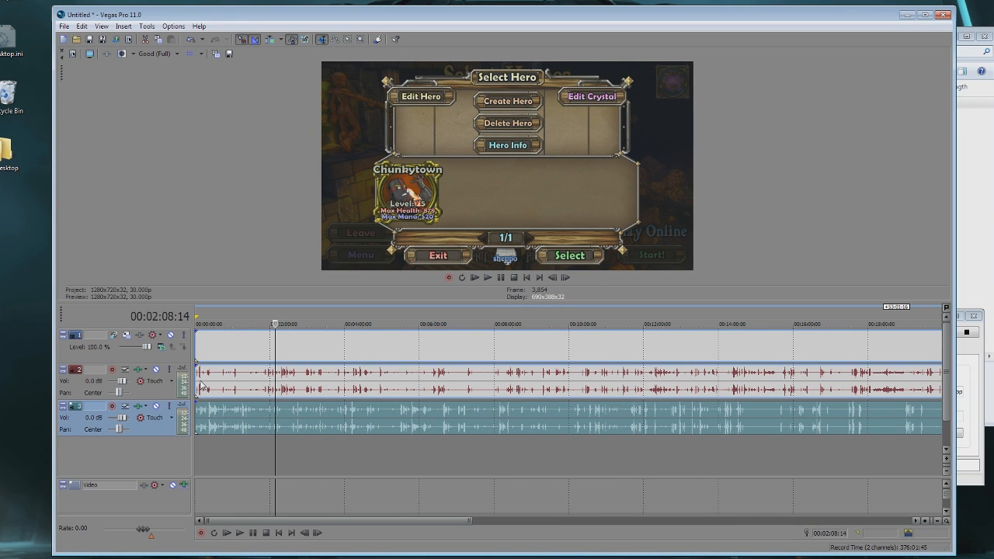
left_click(253, 382)
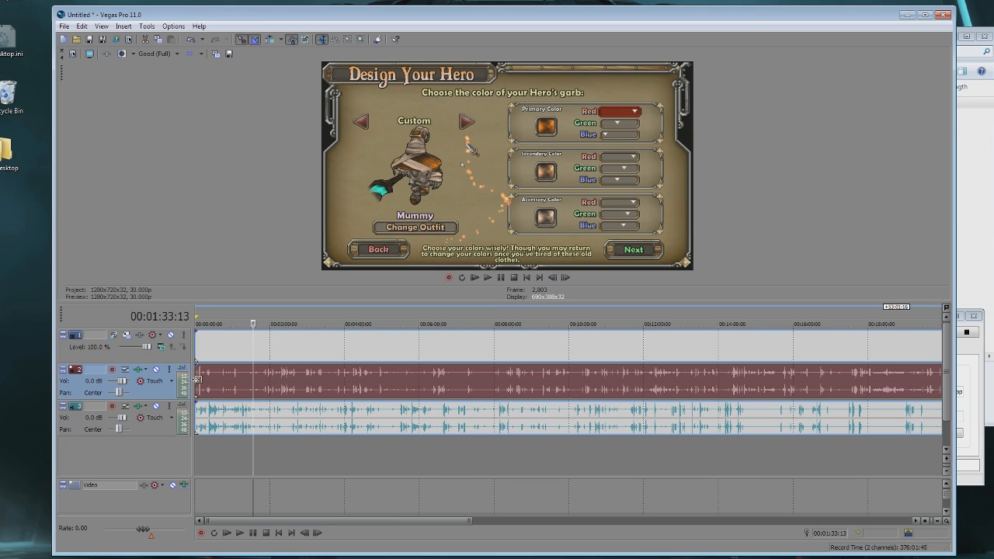
left_click(224, 394)
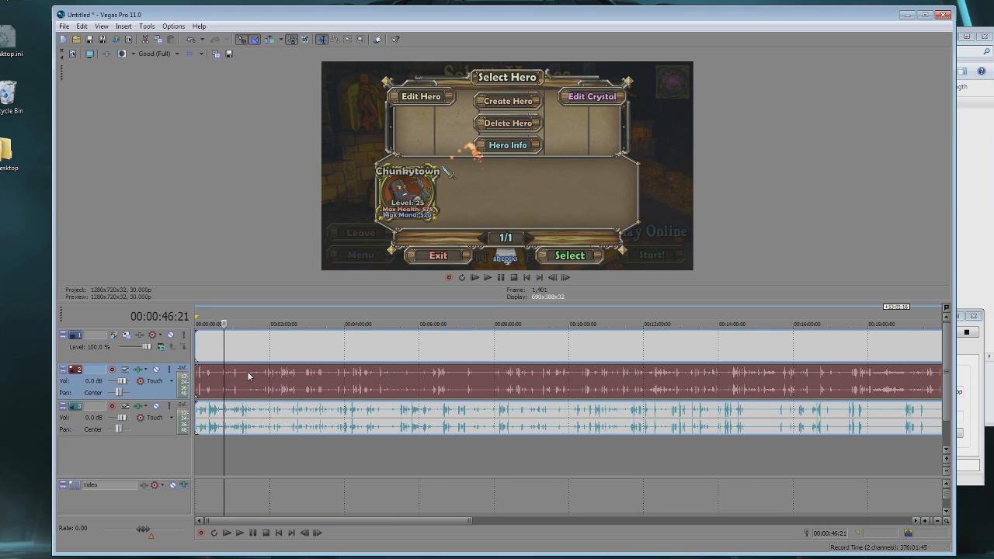
Step: Mute the video track and the second audio track, and move the playhead to the start of the timeline
left_click(156, 406)
left_click(170, 334)
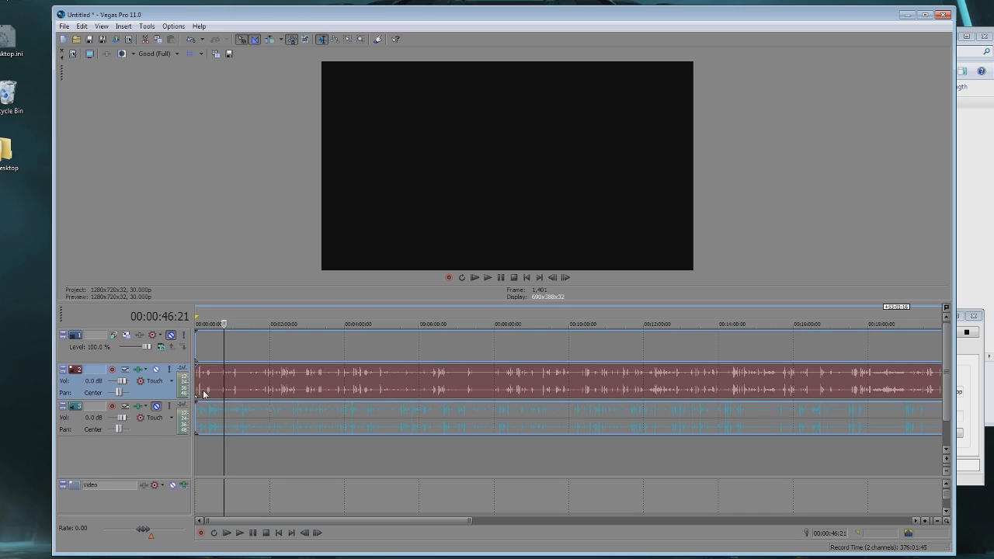
left_click(198, 389)
scroll(204, 391, "up", 3)
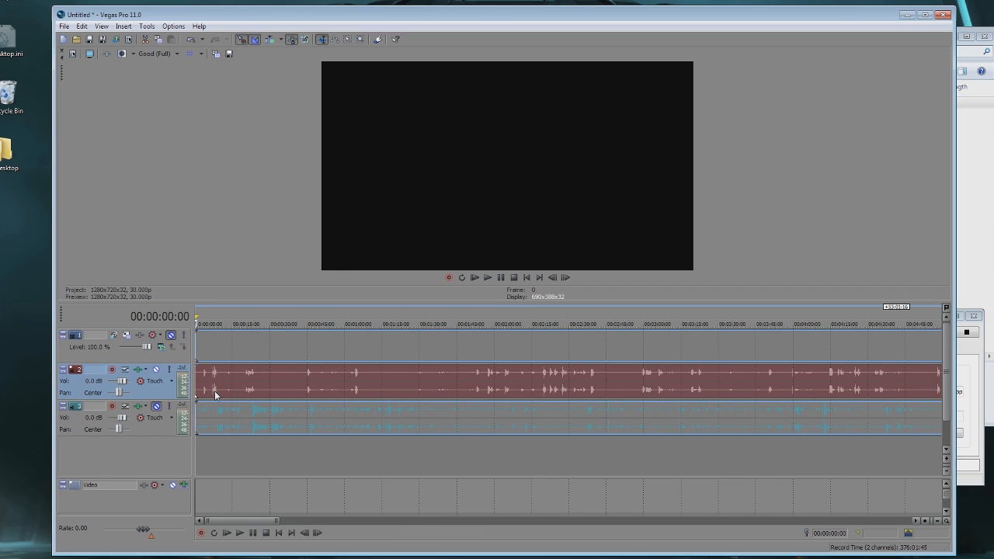
Step: Play back the first audio track by itself for about nine seconds from the timeline start
scroll(216, 392, "up", 2)
key("space")
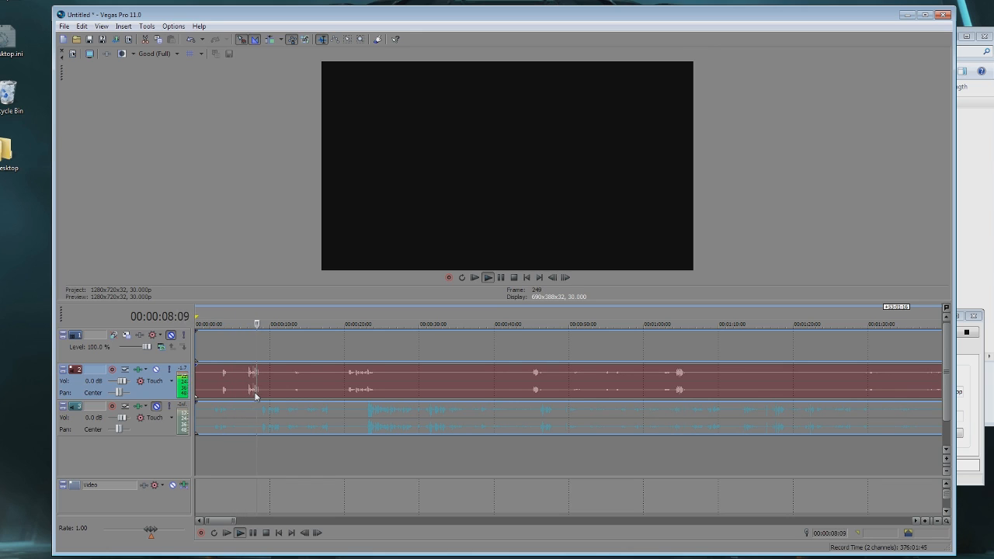
key("space")
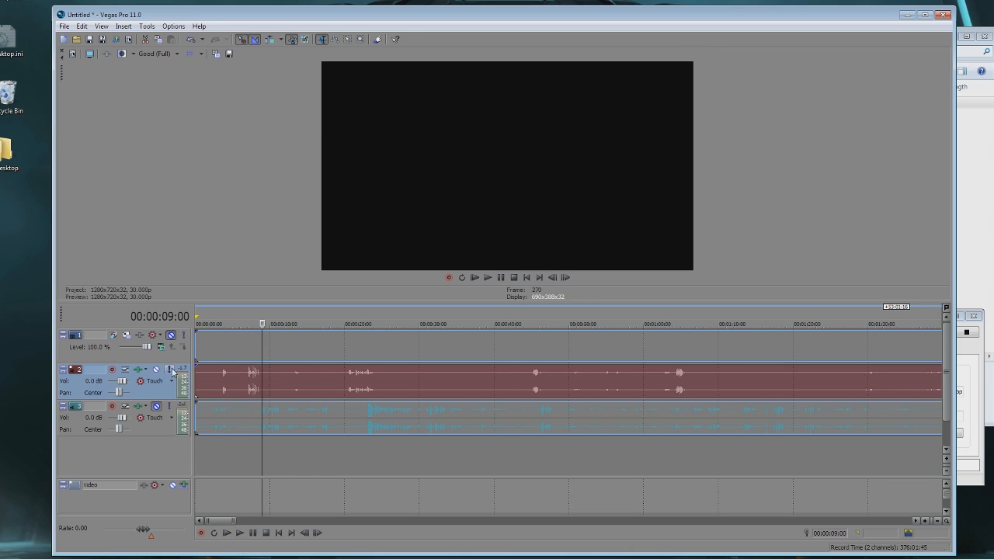
Step: Mute the first audio track, unmute the second, and play the second one back from the timeline start
left_click(156, 410)
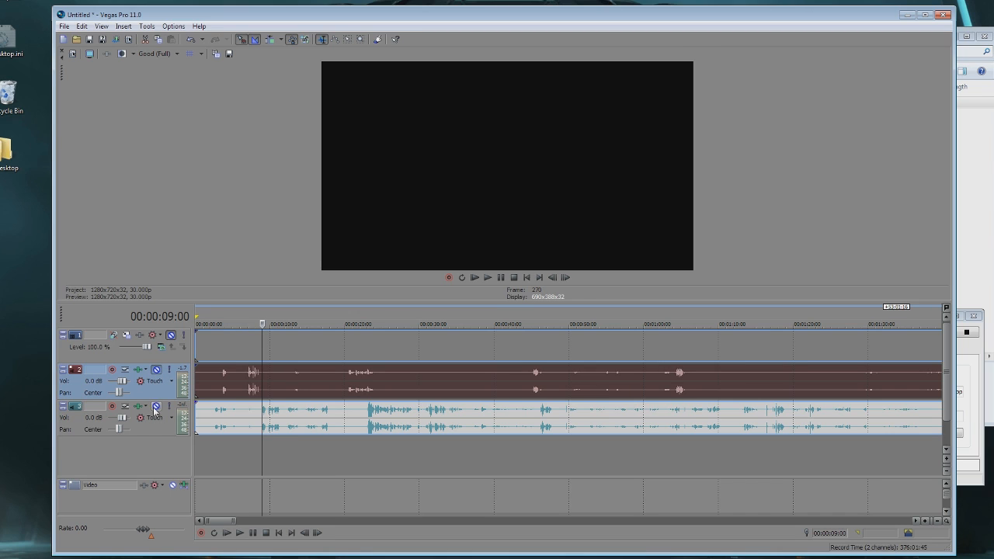
left_click(196, 413)
key("space")
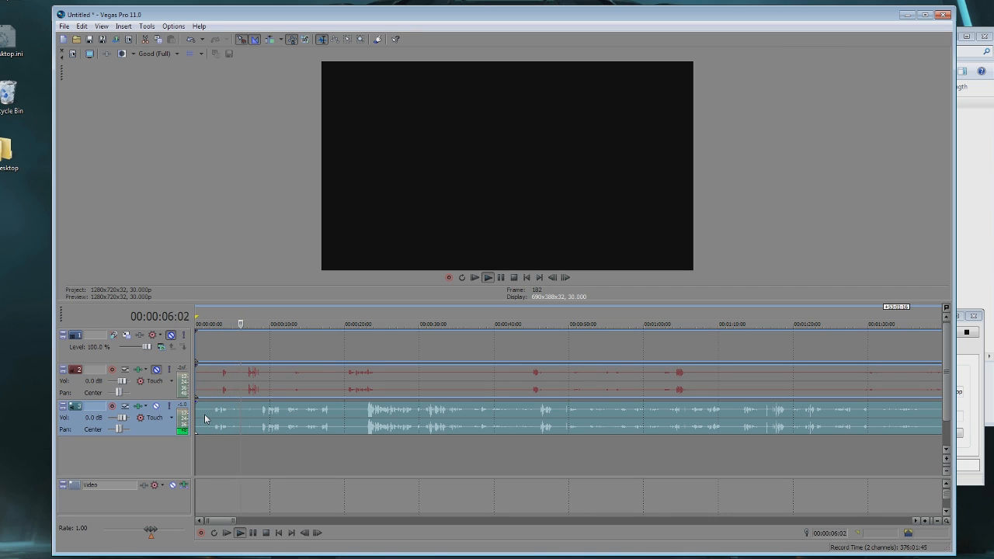
key("space")
Step: Split the clip at 00:00:02:11 and again about two seconds further on, and delete the middle piece from the second audio track only
left_click(249, 414)
scroll(287, 416, "up", 3)
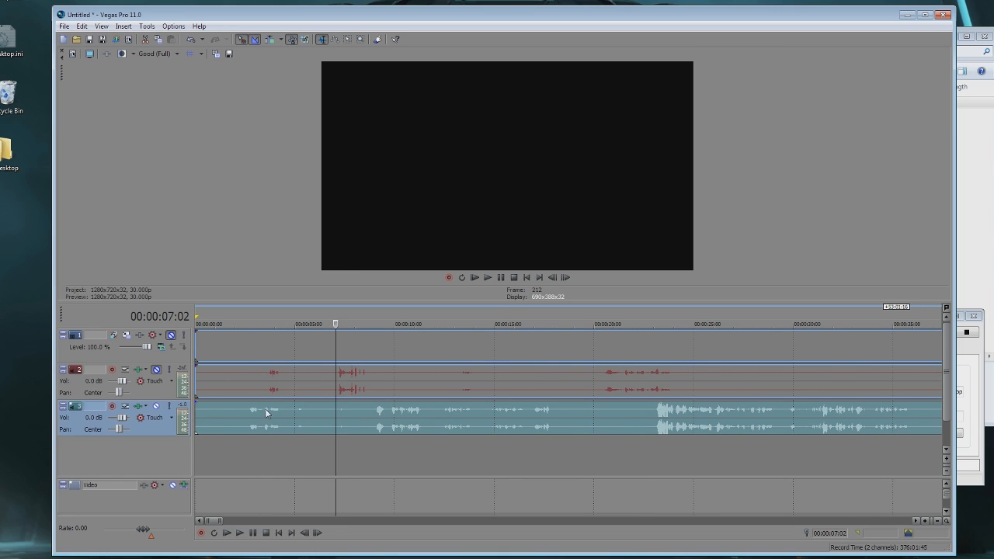
scroll(354, 404, "down", 2)
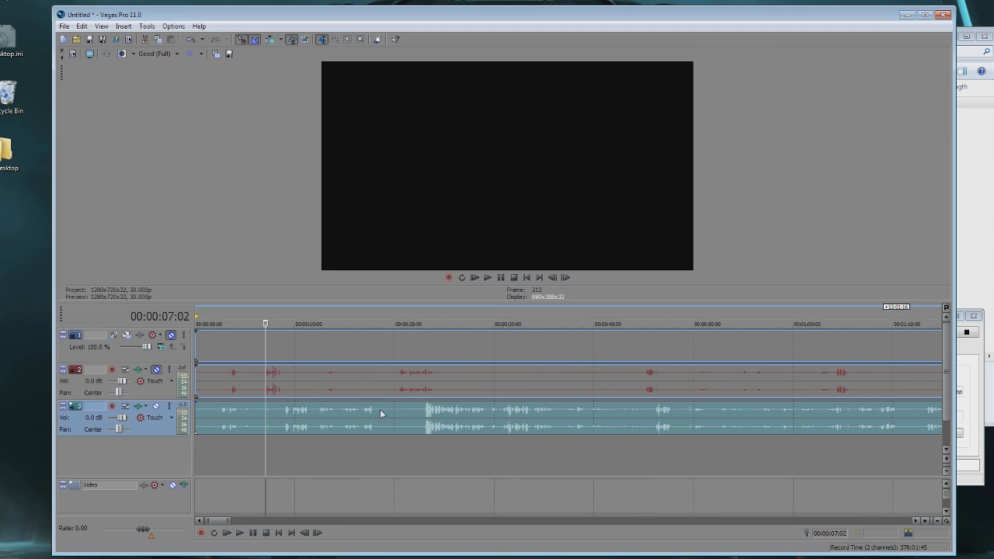
left_click(211, 417)
left_click(219, 417)
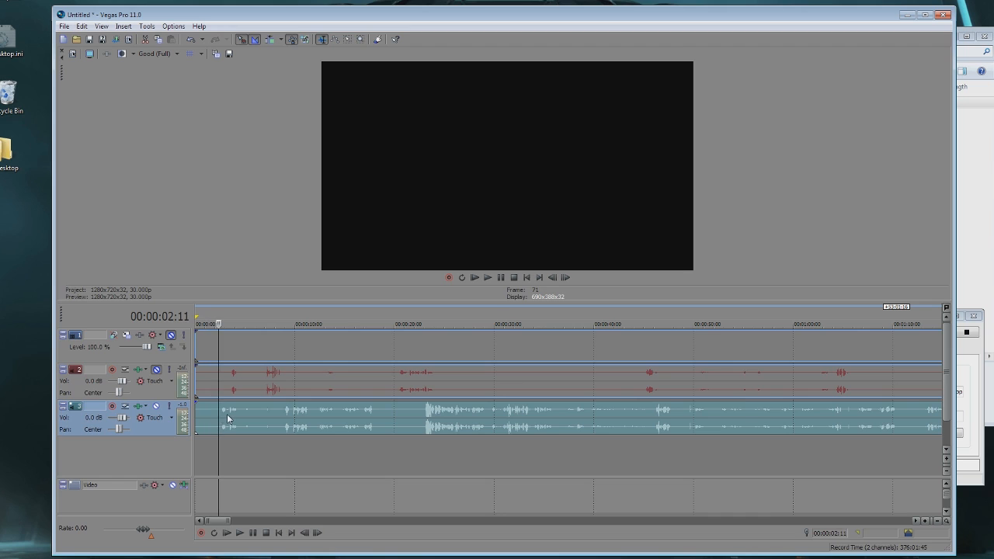
key("s")
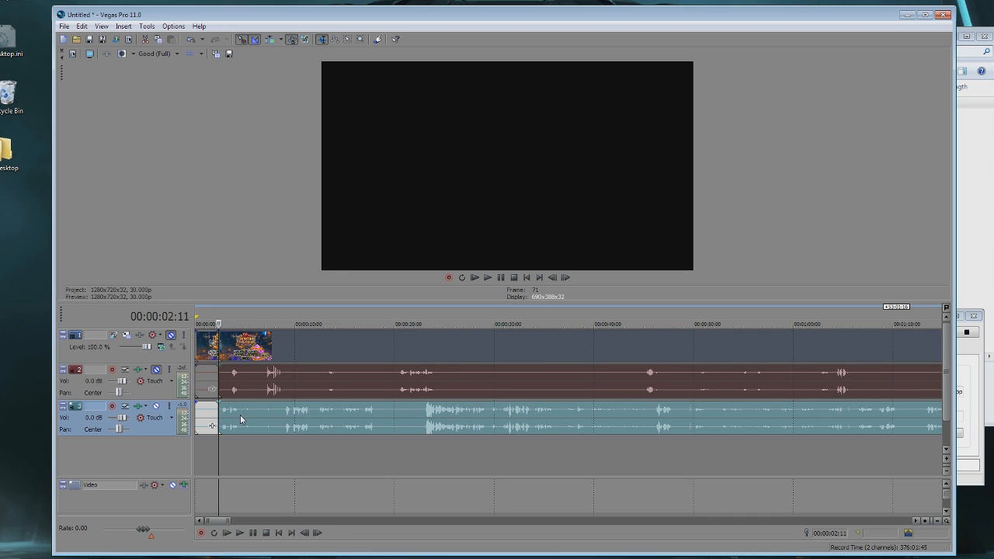
left_click(240, 420)
key("s")
left_click(229, 420)
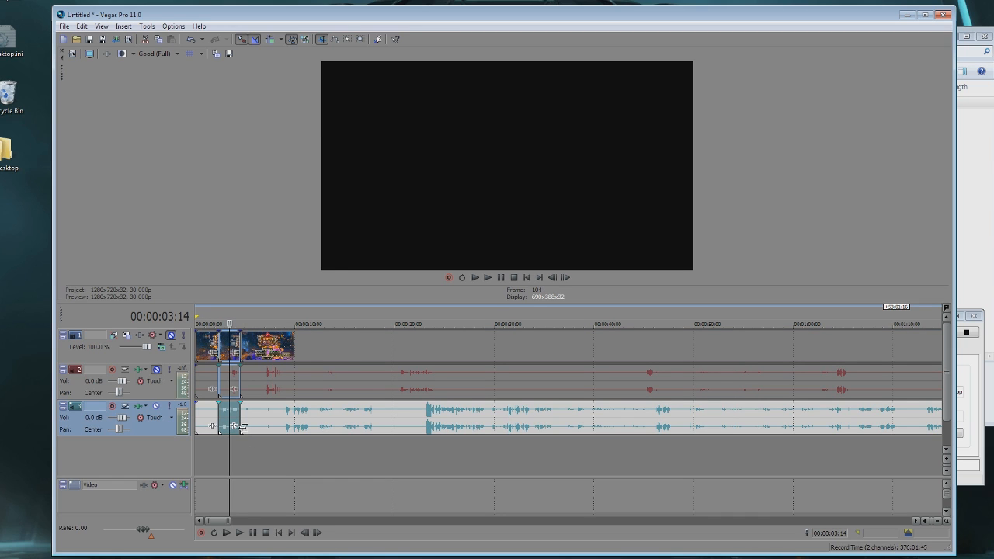
key("Delete")
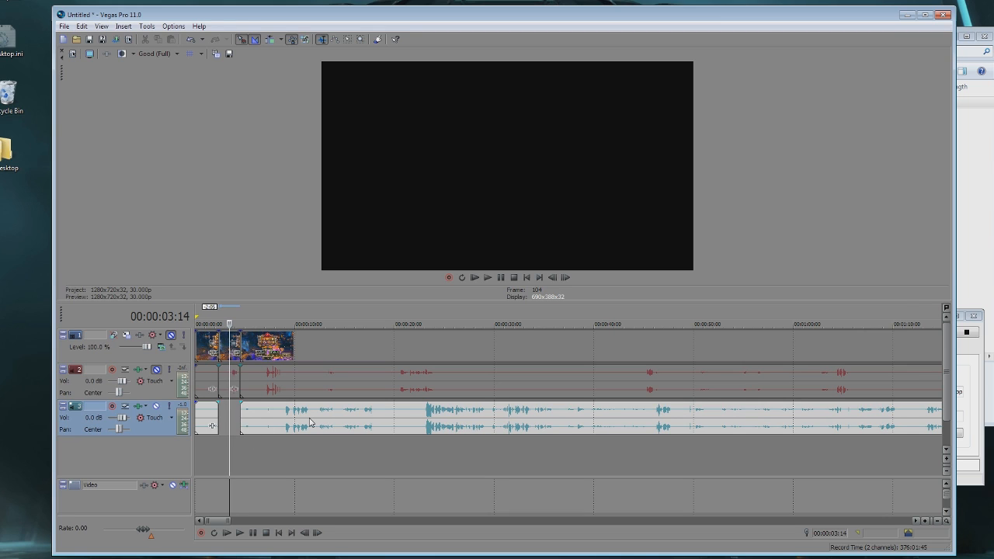
Step: Undo the audio piece's deletion and both splits
key("ctrl+z")
key("ctrl+z")
key("ctrl+z")
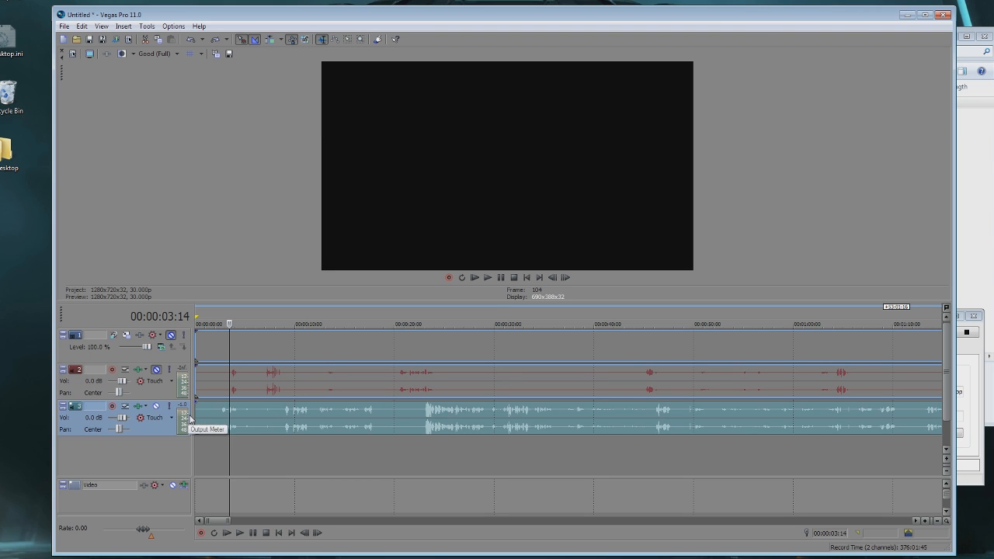
Step: Widen the track headers and unmute the first audio track and the video track
left_click_drag(192, 414, 255, 413)
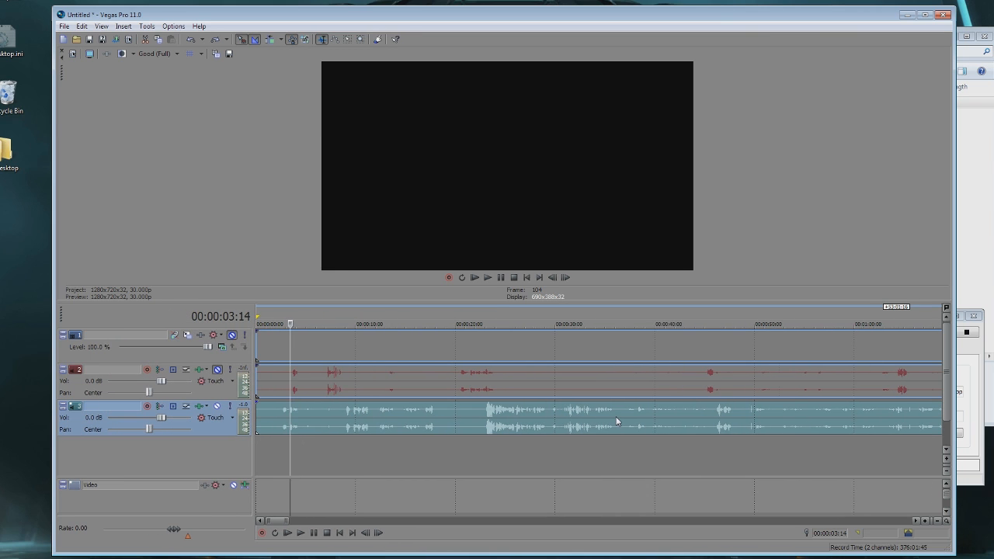
scroll(612, 419, "down", 3)
scroll(611, 424, "down", 10)
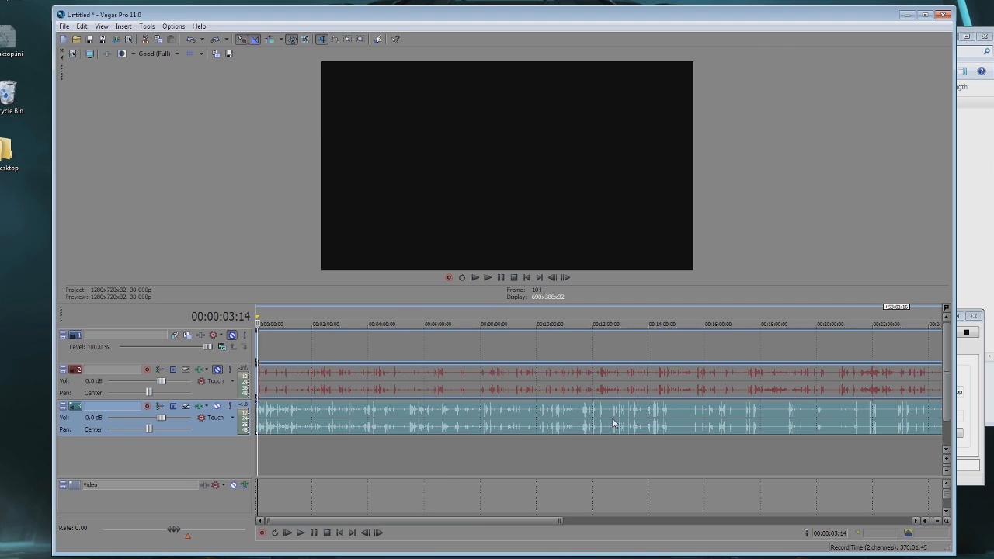
left_click(219, 370)
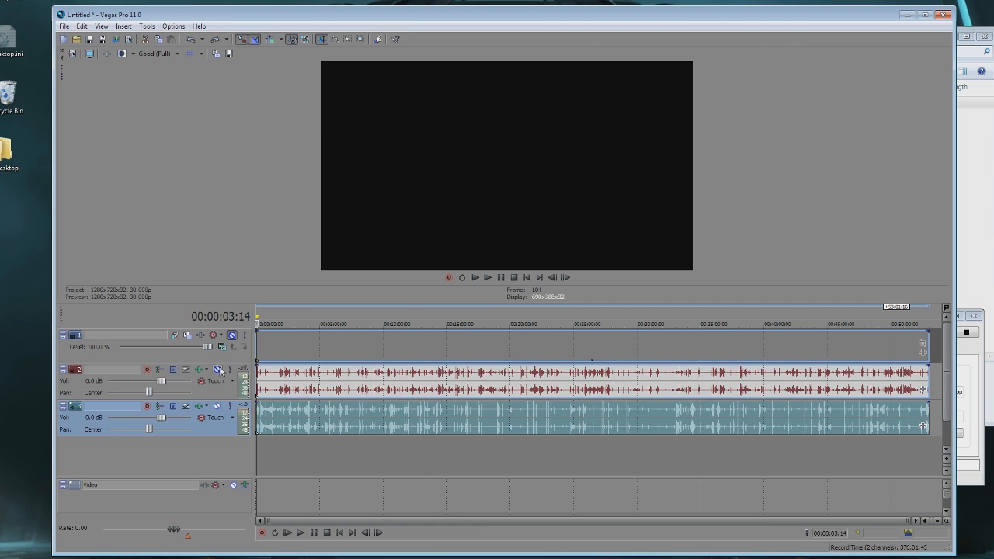
left_click(232, 336)
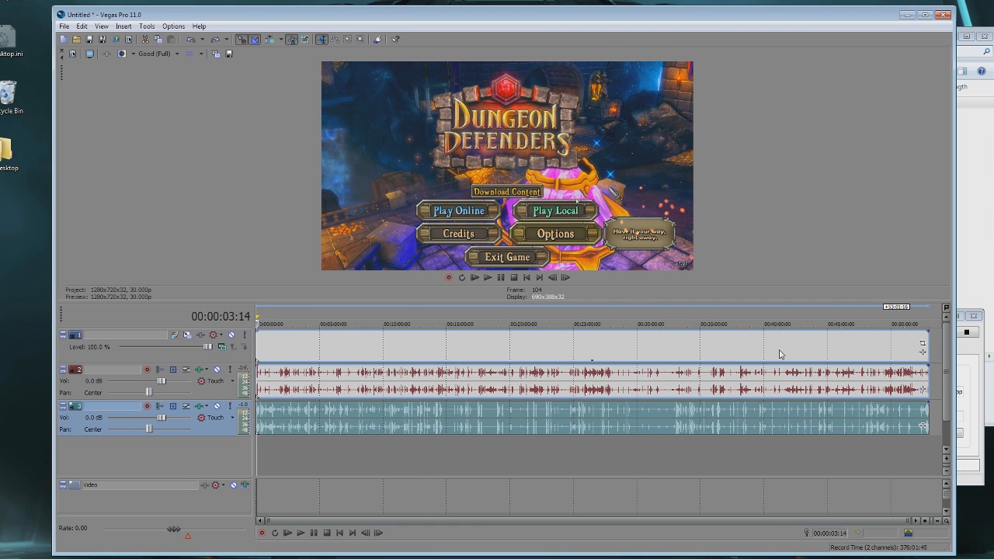
Step: Trim the start of the gameplay clip to about 00:06:34 and set the loop region over the remaining footage
left_click(259, 347)
left_click_drag(258, 347, 340, 354)
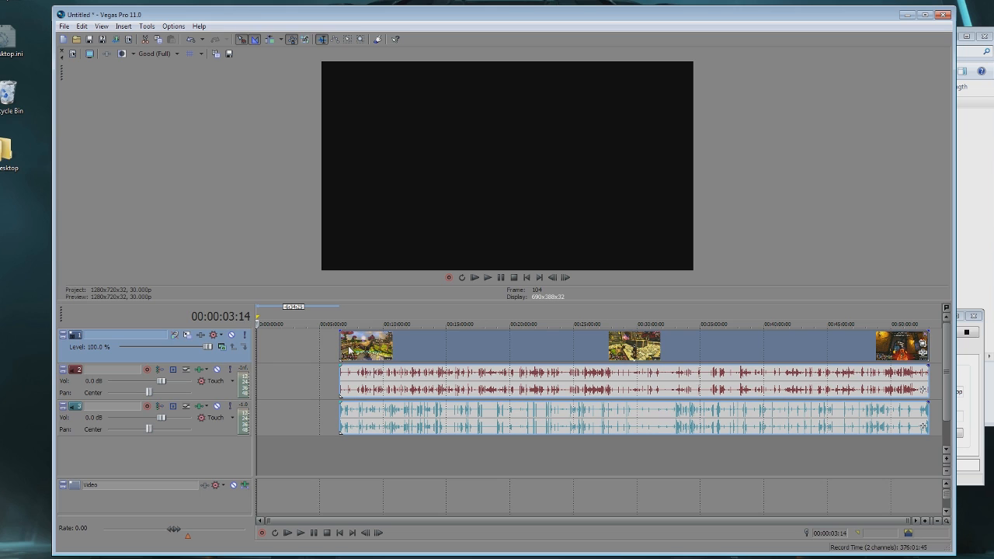
left_click(348, 354)
double_click(399, 357)
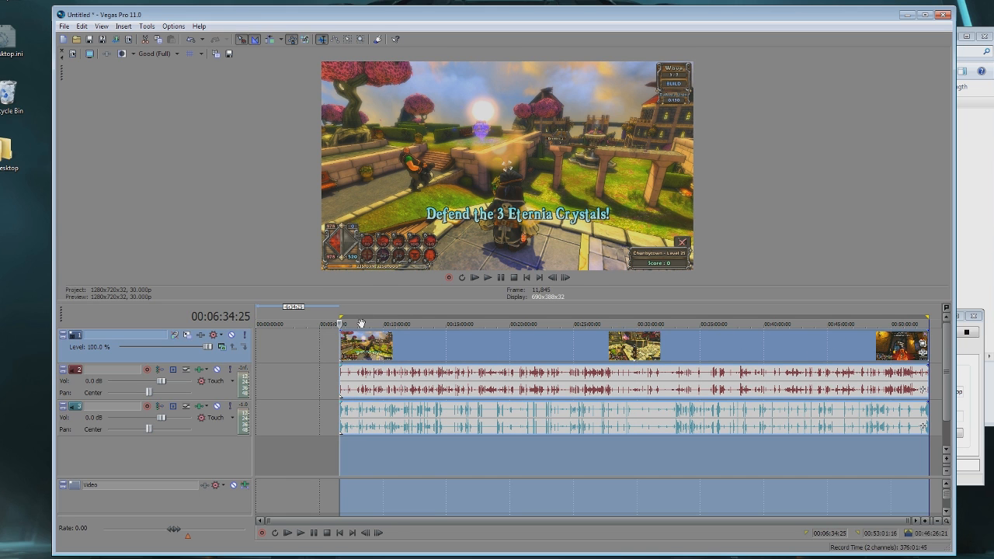
mouse_move(342, 318)
left_mouse_down()
mouse_move(362, 316)
mouse_move(339, 317)
left_mouse_up()
Step: Open the Render As settings and select the Let's Play - 20 MB template under Sony AVC/MVC
left_click(65, 26)
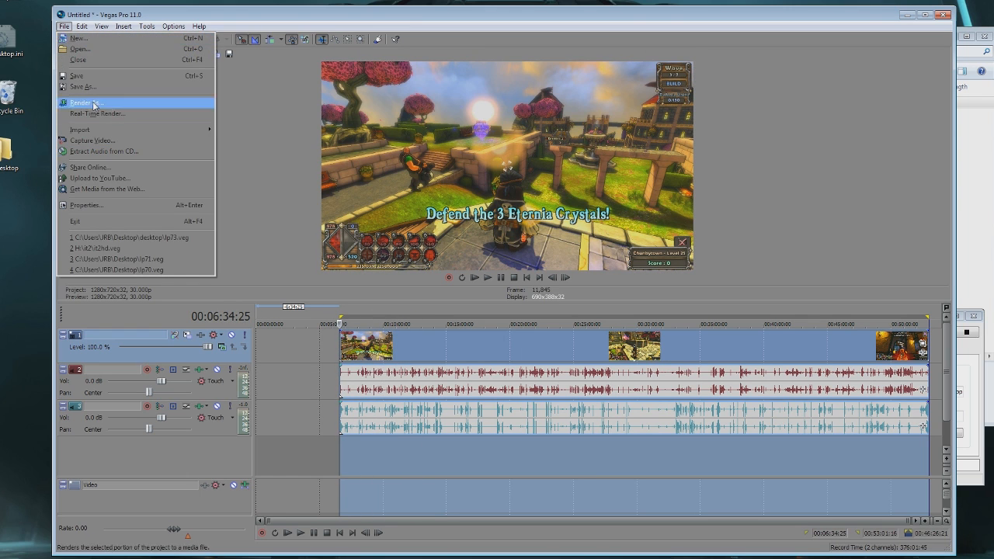
left_click(100, 105)
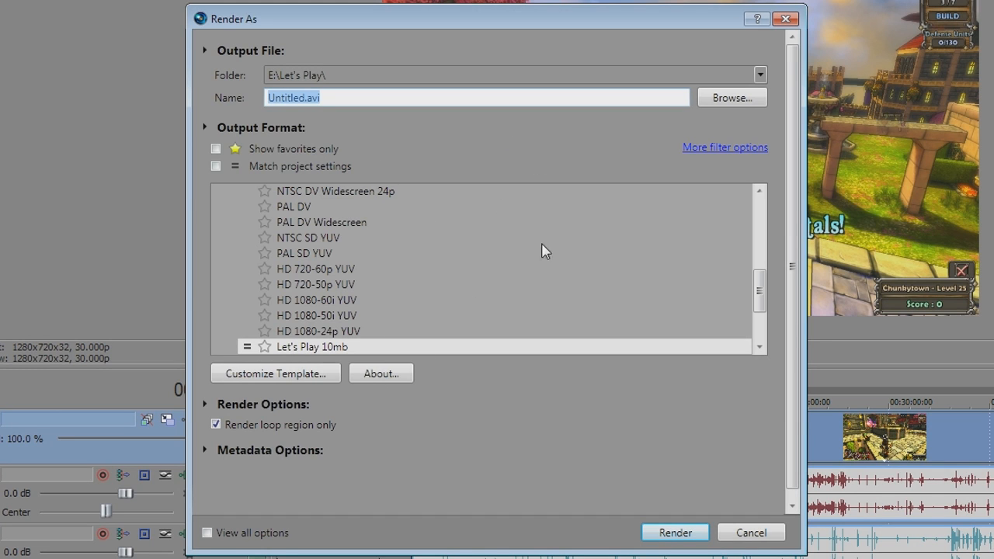
left_click_drag(761, 289, 764, 247)
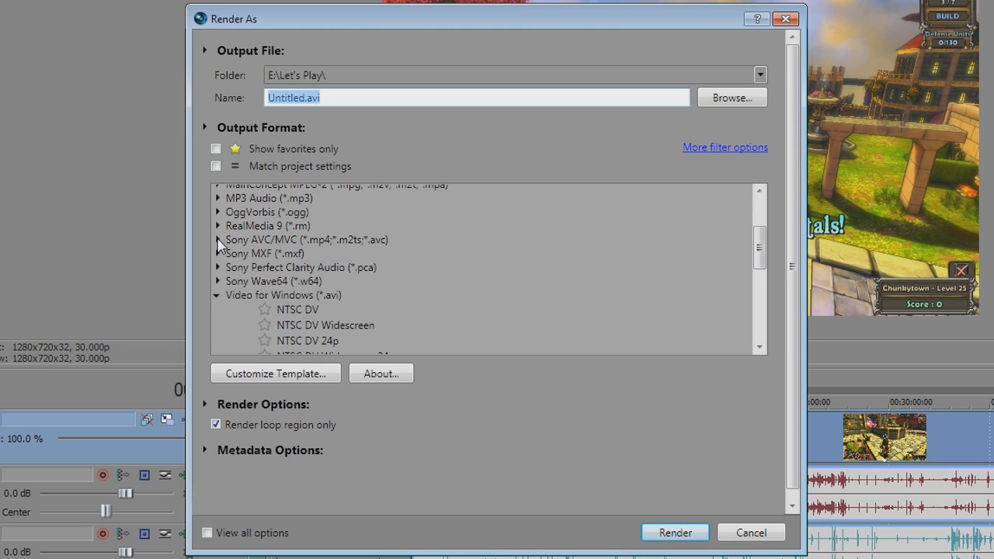
left_click(218, 239)
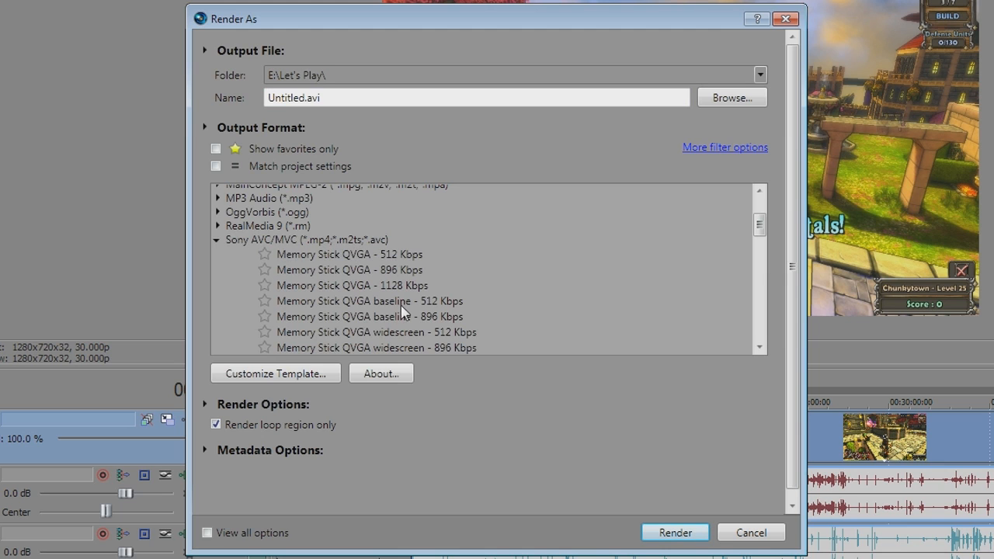
scroll(403, 310, "down", 5)
scroll(404, 311, "down", 5)
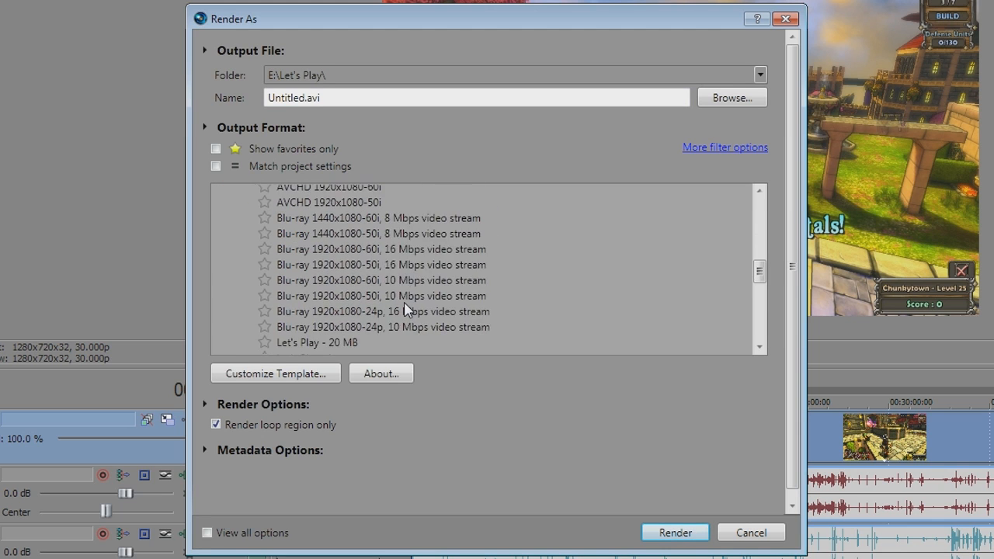
scroll(403, 308, "up", 2)
scroll(403, 309, "down", 3)
scroll(405, 309, "up", 4)
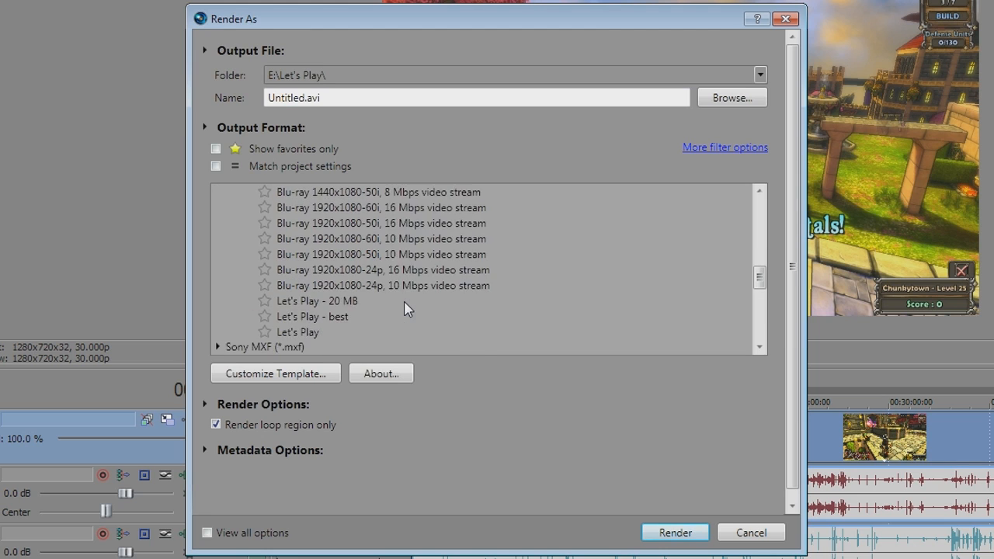
scroll(404, 307, "down", 3)
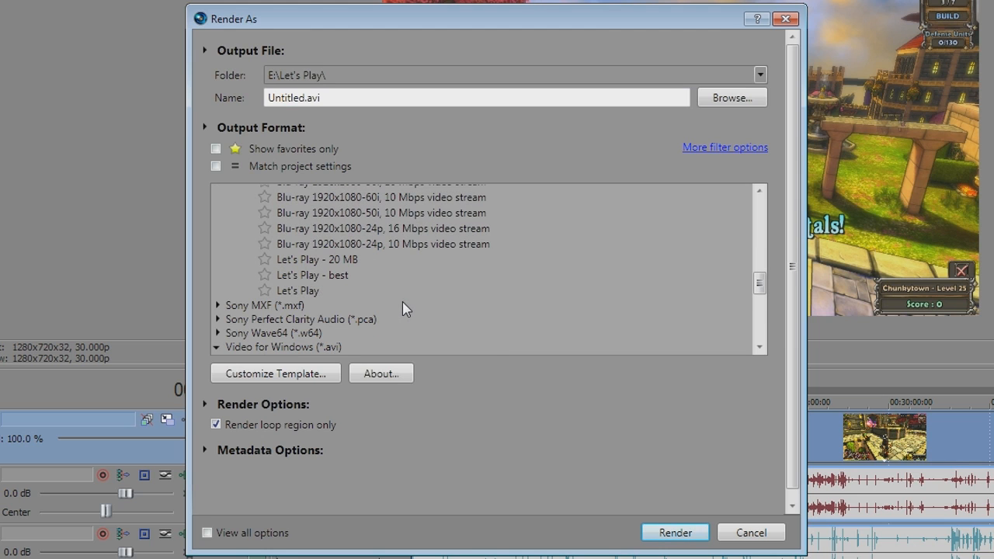
left_click(331, 262)
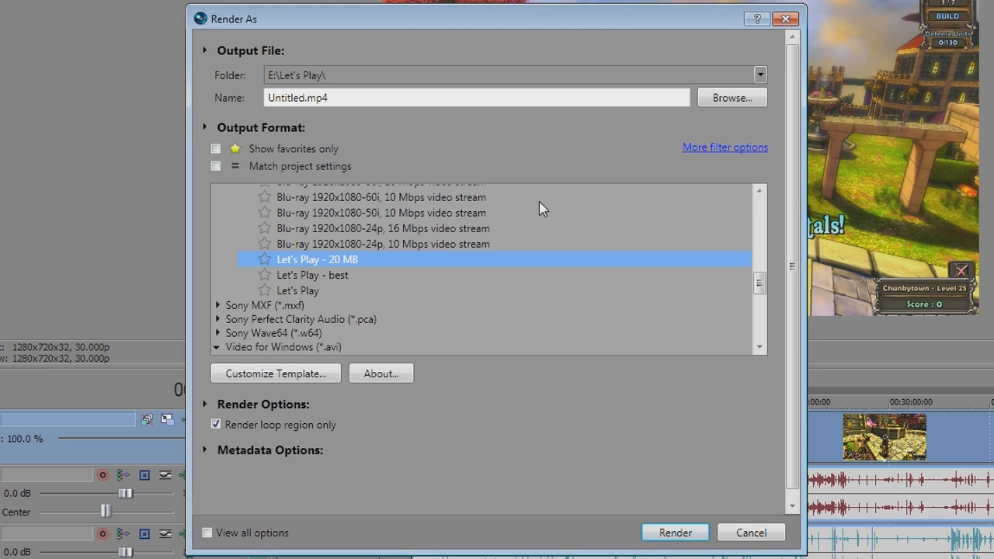
Step: Try a custom frame rate of 30 fps in the Let's Play - 20 MB template, then cancel the custom settings
left_click(311, 373)
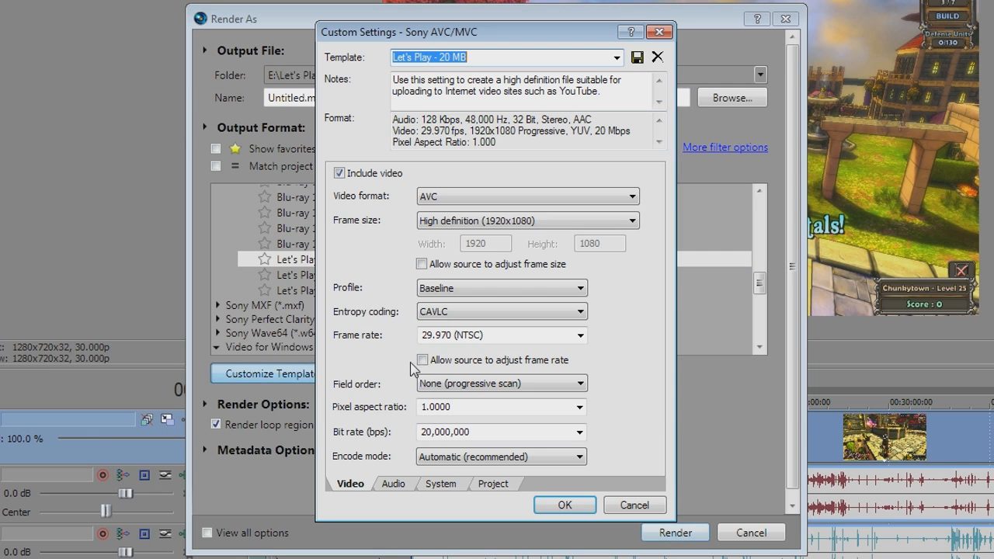
left_click(580, 336)
left_click(580, 335)
left_click(579, 335)
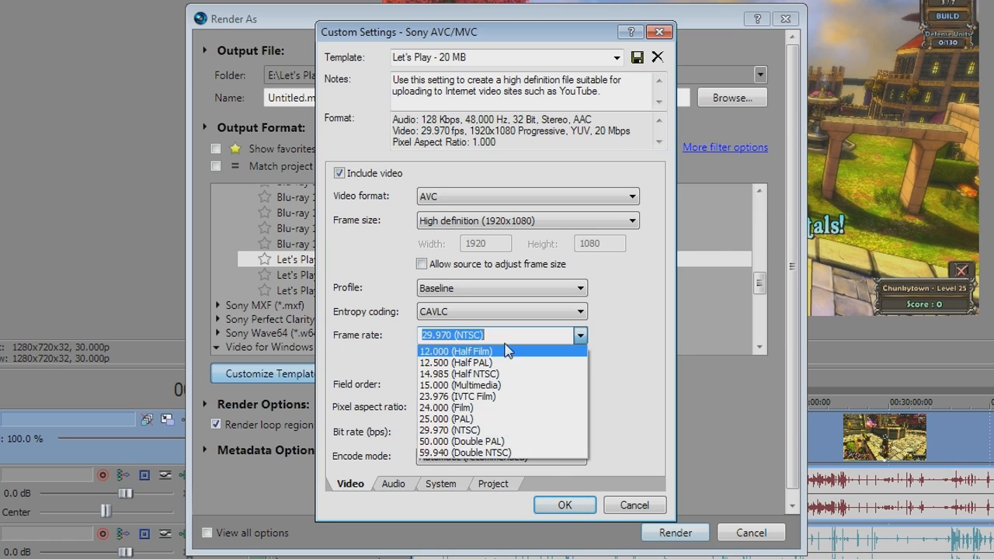
left_click(581, 335)
left_click_drag(484, 334, 347, 340)
type("30")
key("Tab")
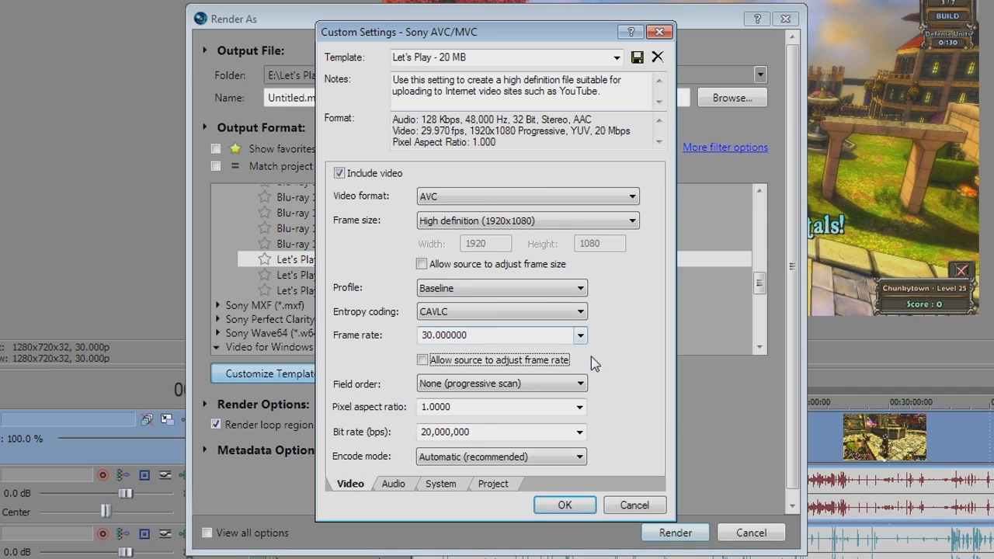
left_click(623, 506)
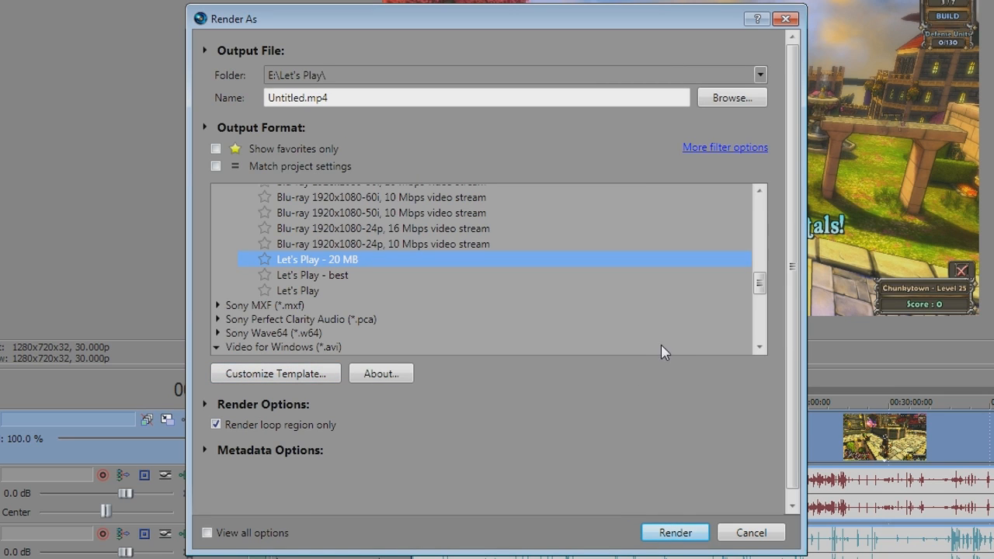
Step: Collapse the Sony AVC/MVC formats and select the Let's Play 10mb template under Video for Windows
scroll(412, 264, "up", 3)
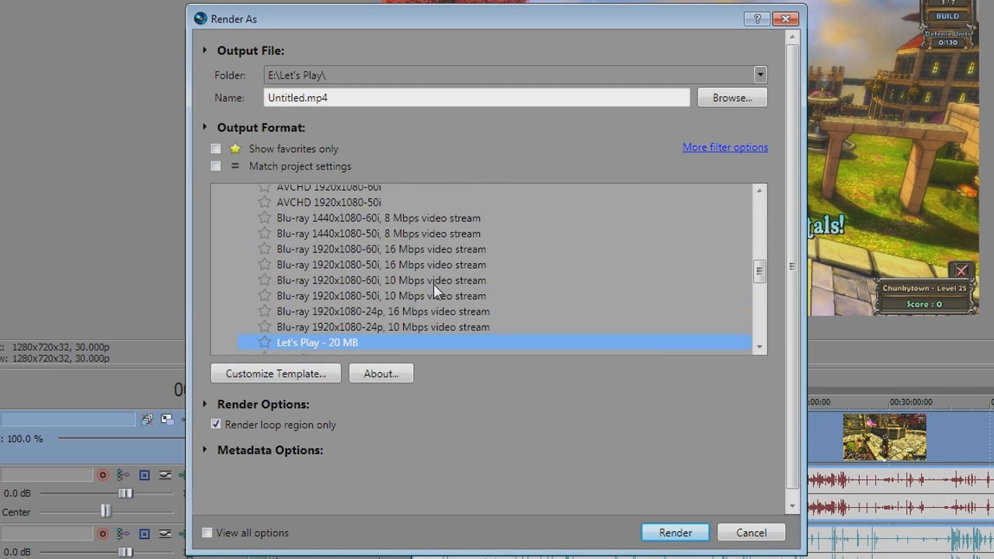
scroll(433, 290, "up", 8)
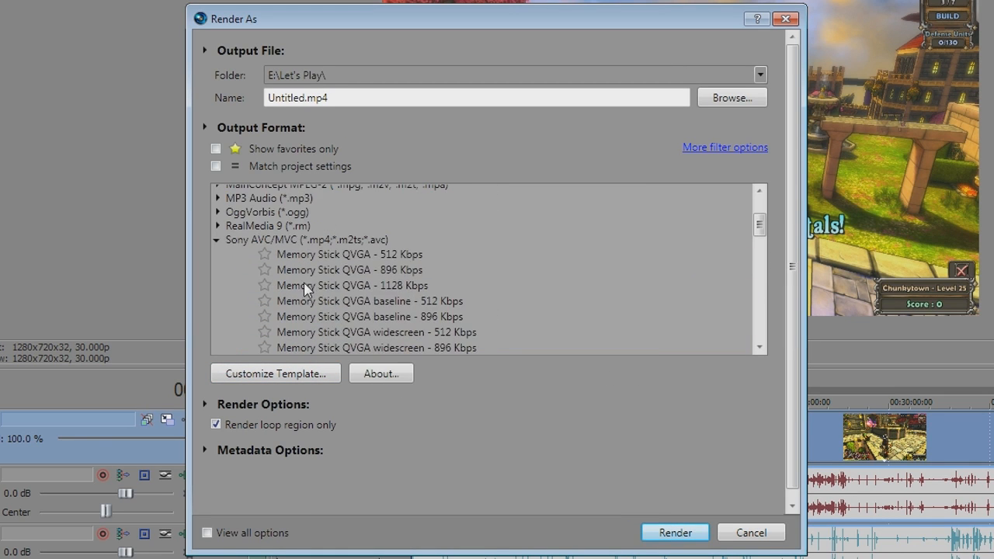
left_click(217, 240)
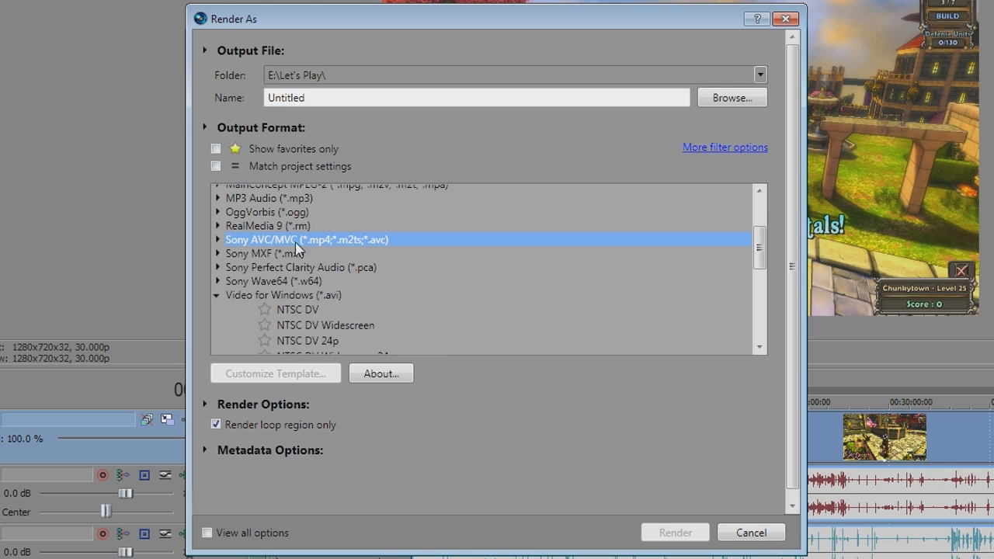
left_click(301, 297)
scroll(419, 310, "down", 6)
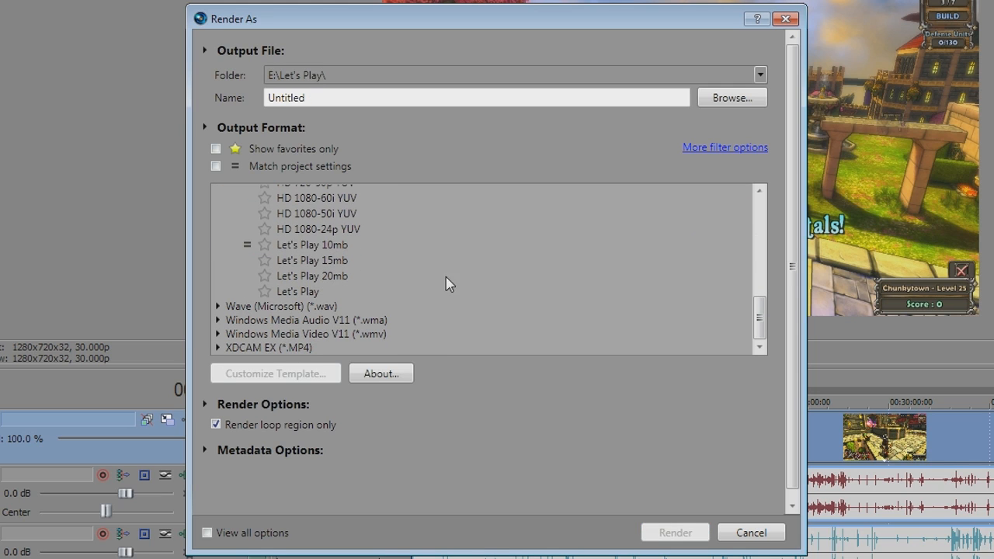
left_click(333, 245)
Step: Review the Let's Play 10mb template's custom settings and the average bitrate in its x264vfw codec configuration, leaving both without changes
left_click(302, 374)
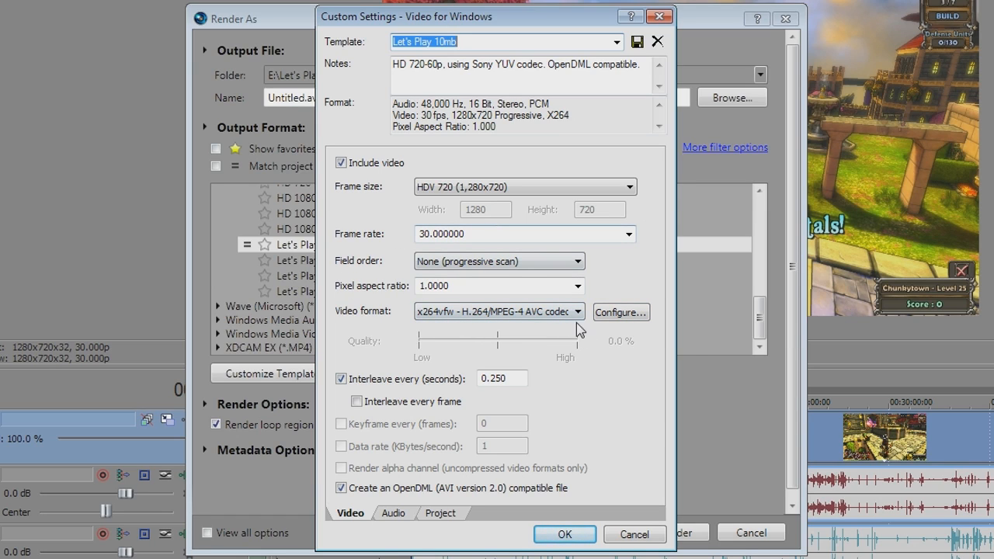
left_click(631, 313)
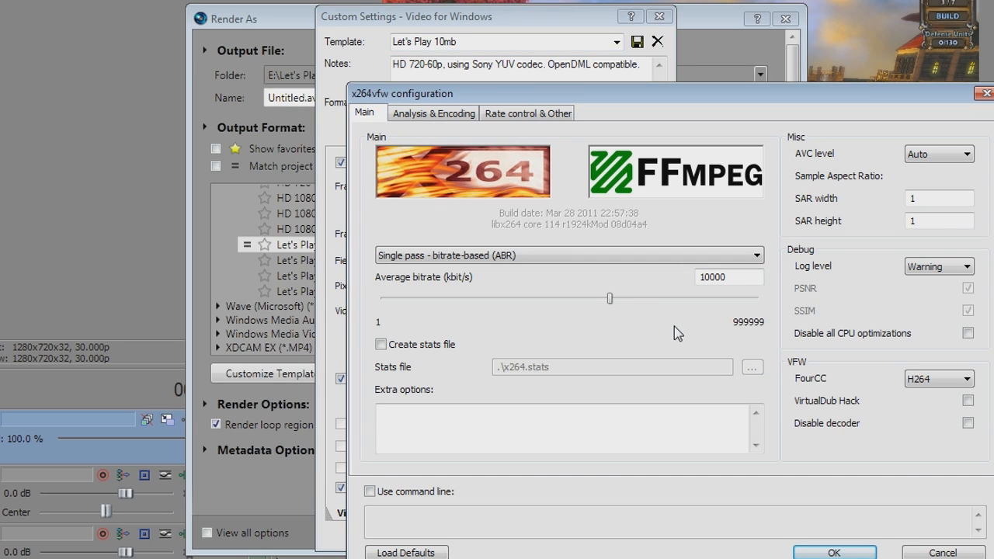
double_click(712, 276)
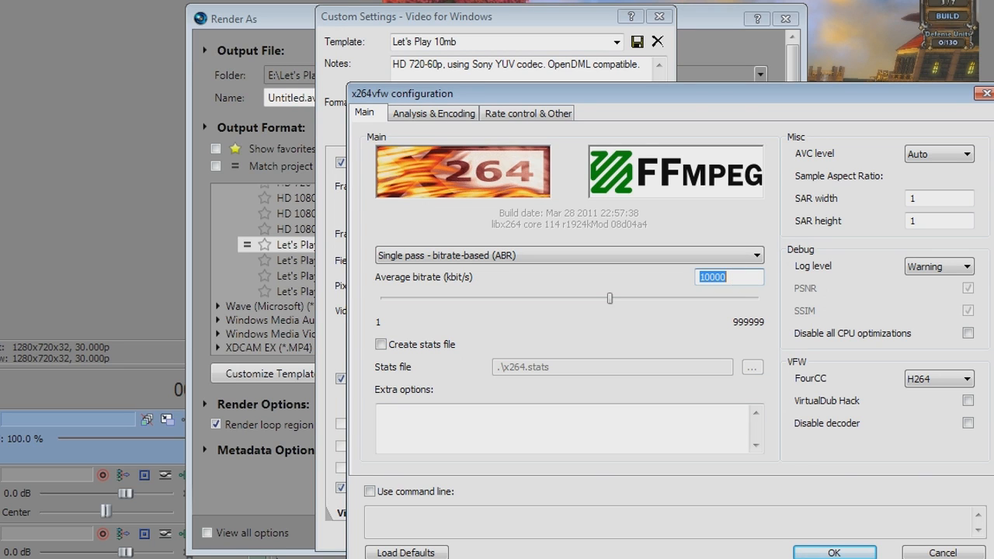
left_click(942, 553)
left_click(629, 532)
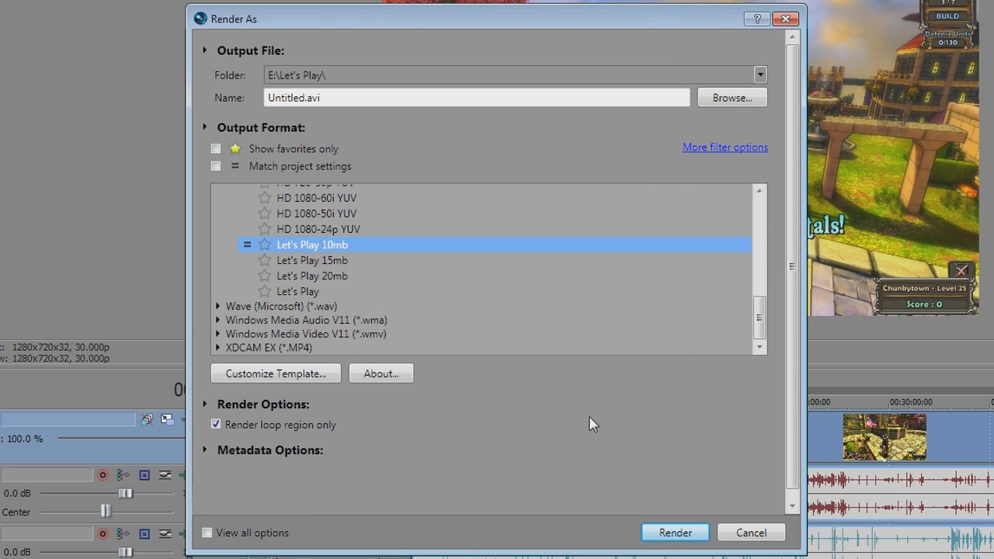
Step: Compare the Let's Play 15mb and Let's Play 20mb templates under Video for Windows, ending with Let's Play 15mb selected
left_click(344, 263)
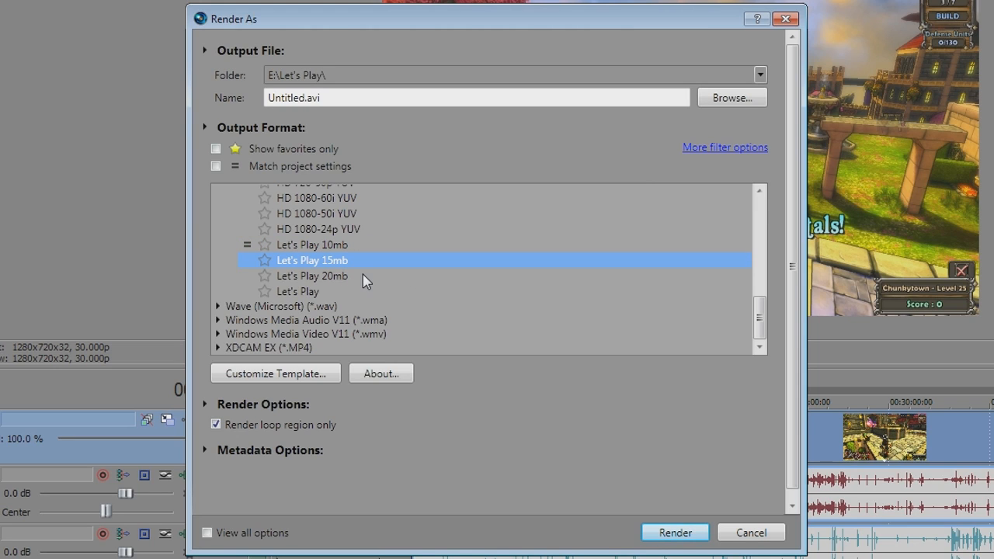
left_click(362, 274)
left_click(346, 261)
left_click(348, 275)
left_click(347, 260)
left_click(346, 277)
left_click(349, 262)
left_click(347, 275)
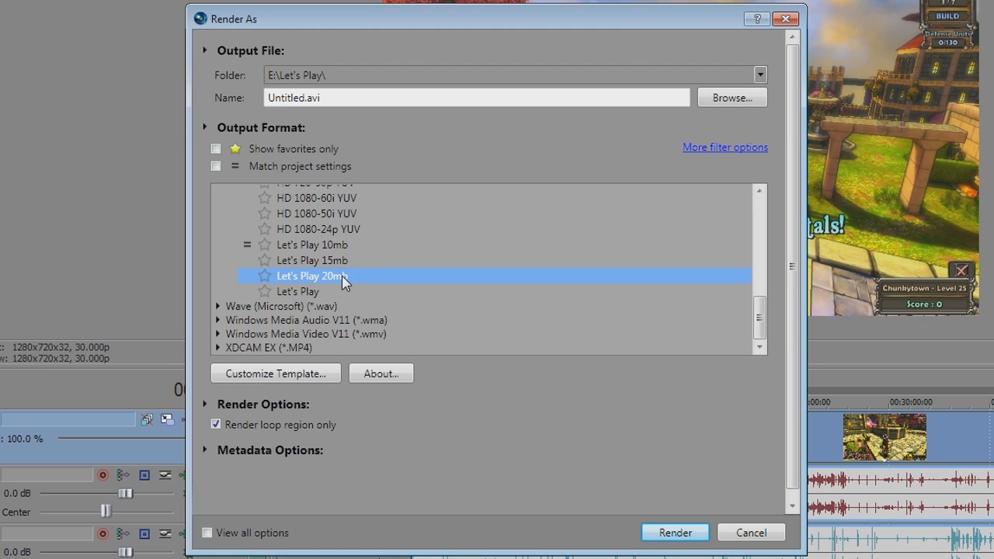
left_click(334, 261)
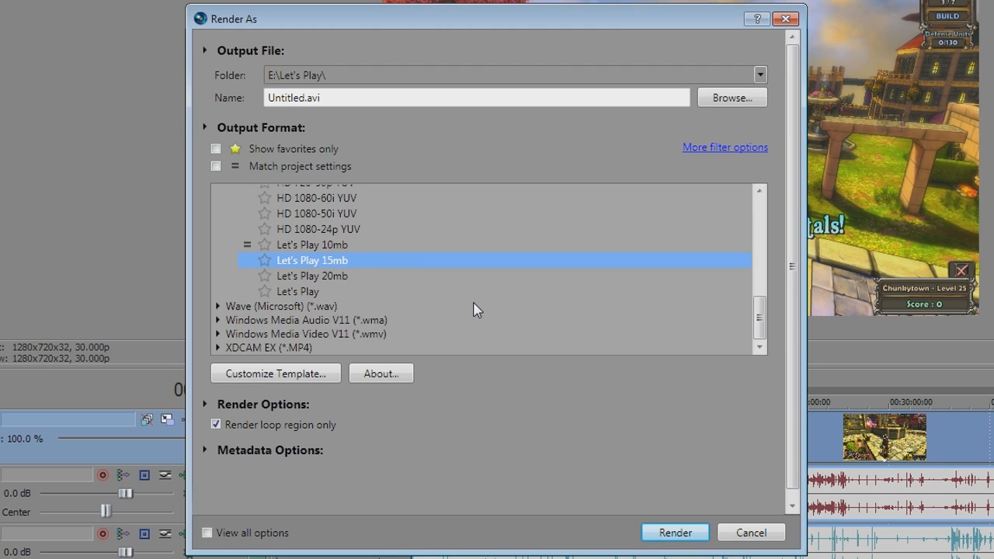
left_click(340, 246)
left_click(330, 262)
Step: Examine the frame size, frame rate and video format in the Let's Play 15mb custom settings, then cancel them
left_click(295, 380)
left_click(334, 377)
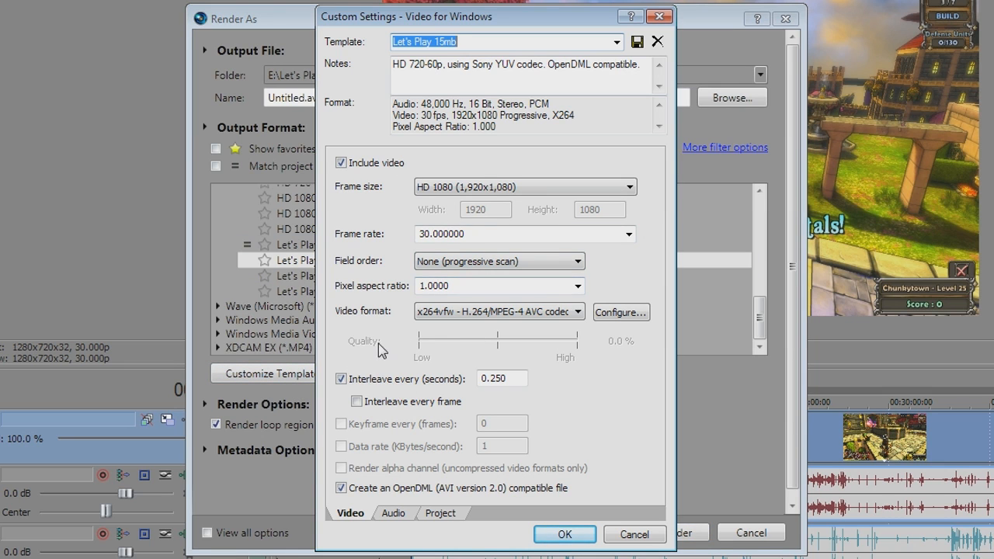
left_click(635, 534)
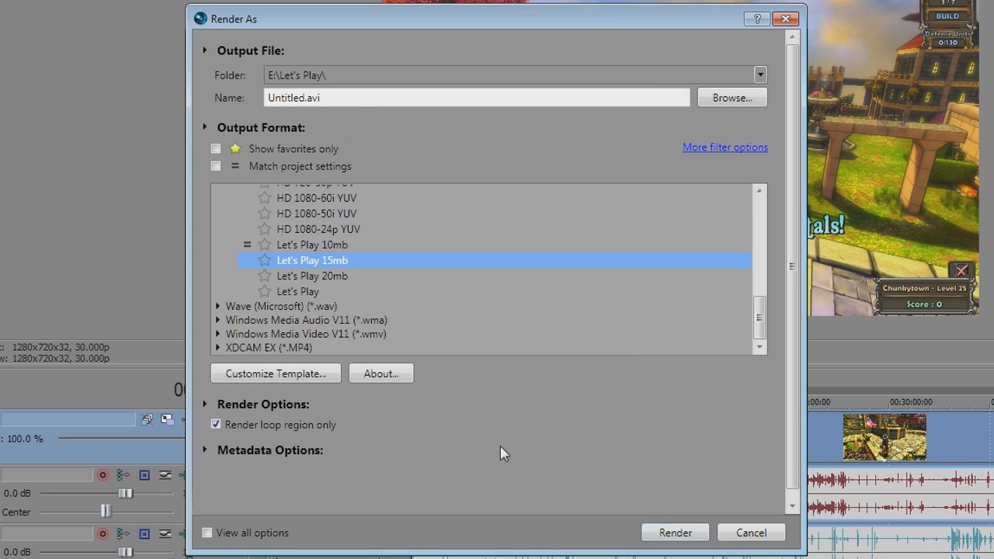
Step: Render the loop region as test.avi using the Let's Play 10mb template
left_click(328, 245)
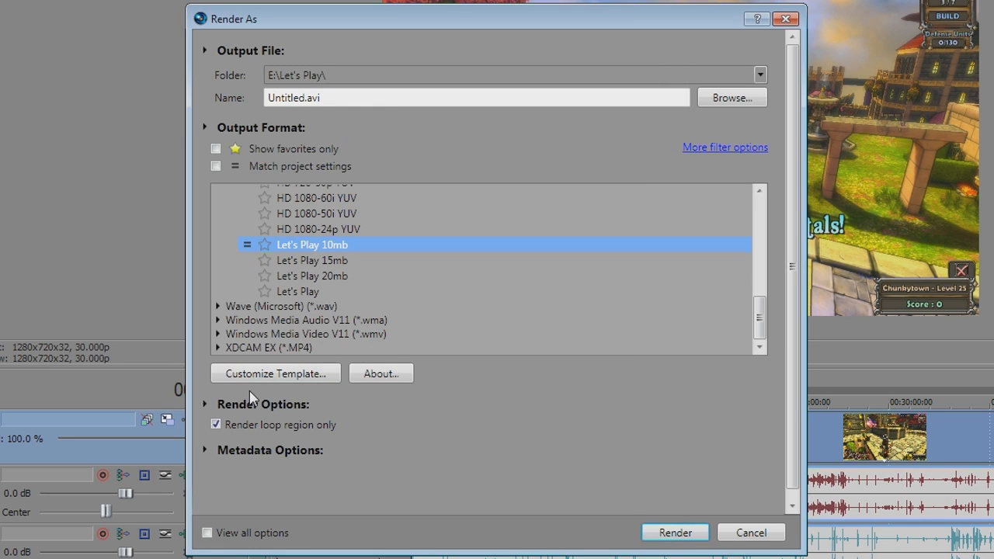
left_click(476, 90)
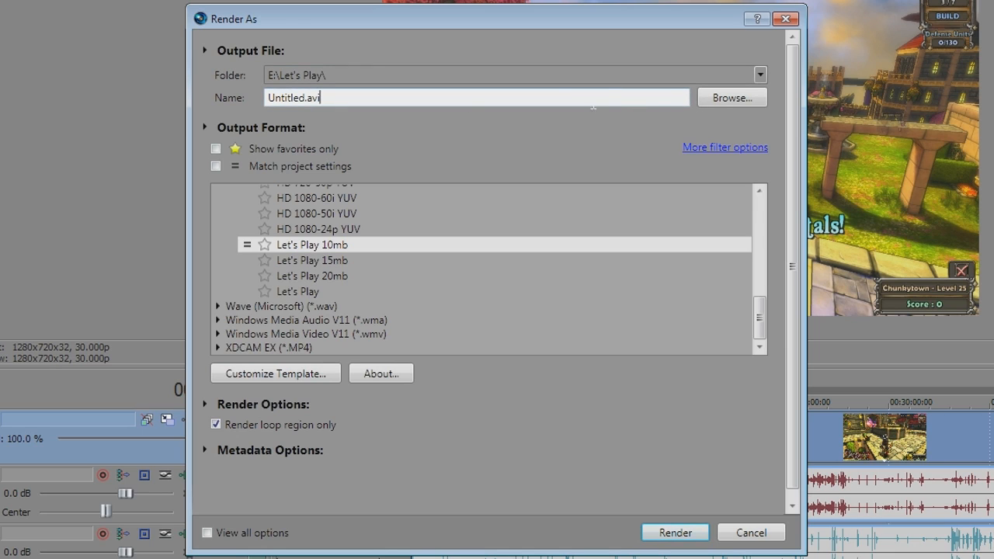
left_click_drag(593, 102, 208, 106)
type("test")
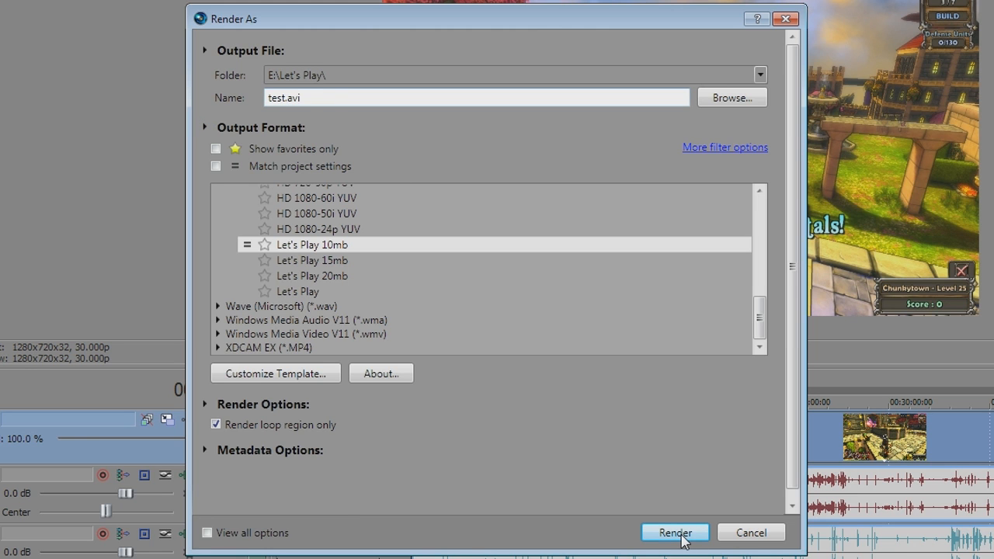
left_click(677, 534)
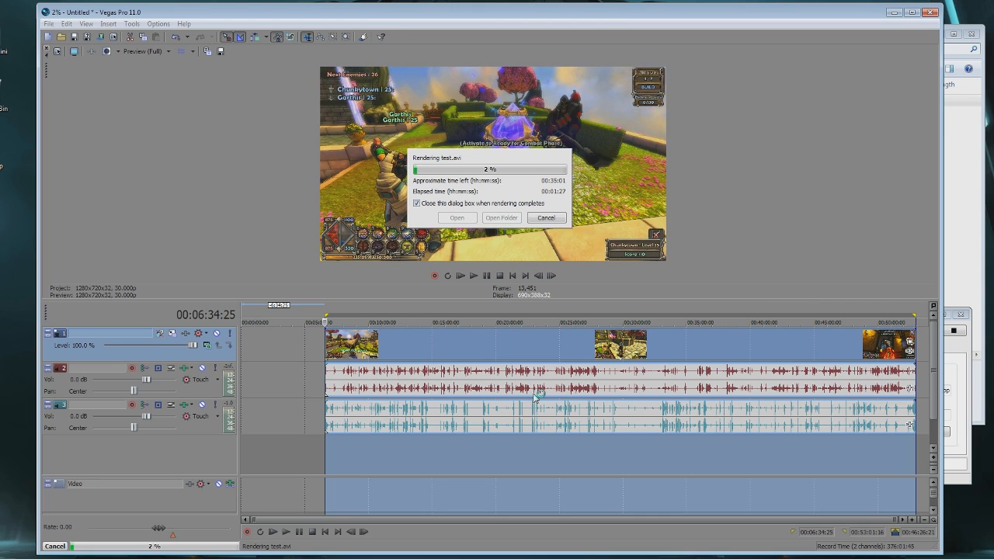
Step: Cancel the running render of test.avi and minimize the Vegas Pro window
left_click(556, 220)
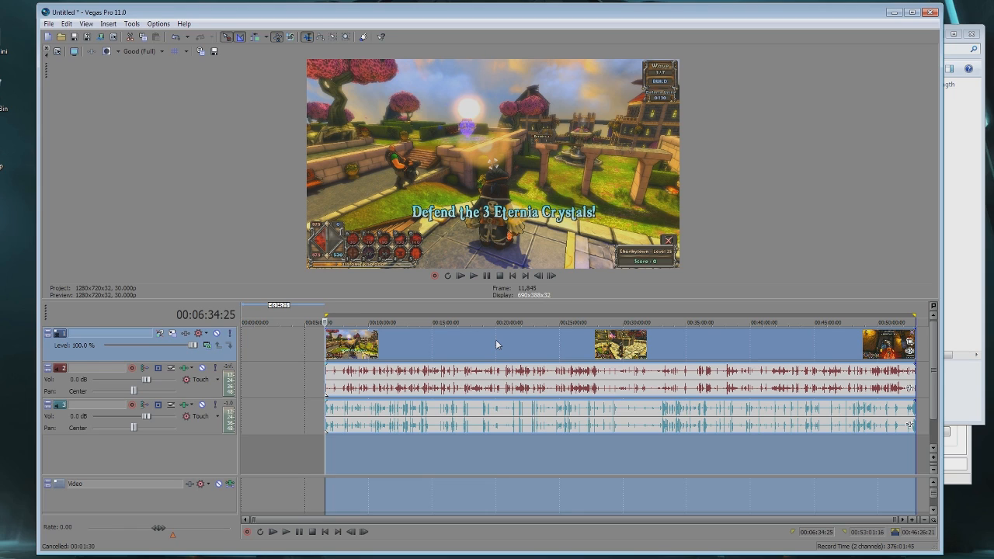
left_click(900, 17)
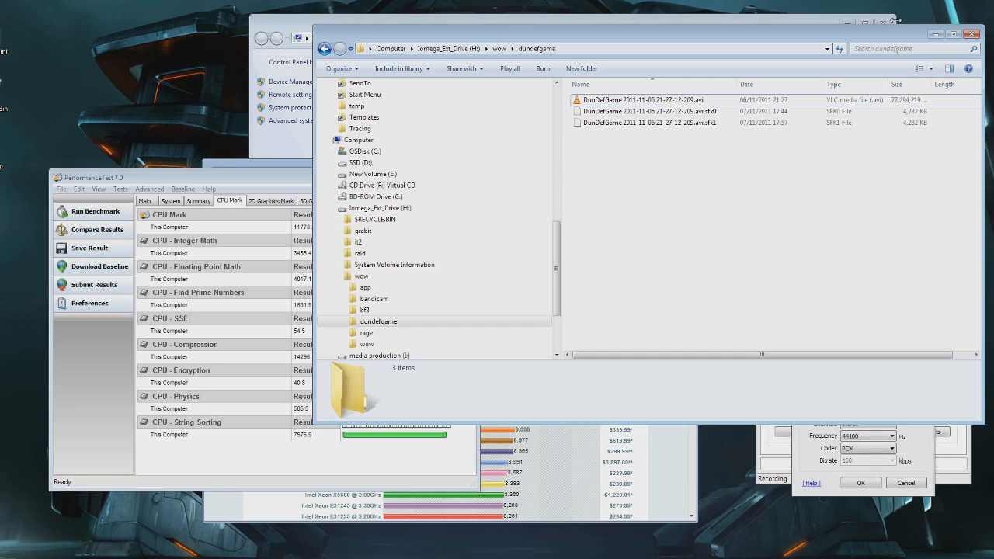